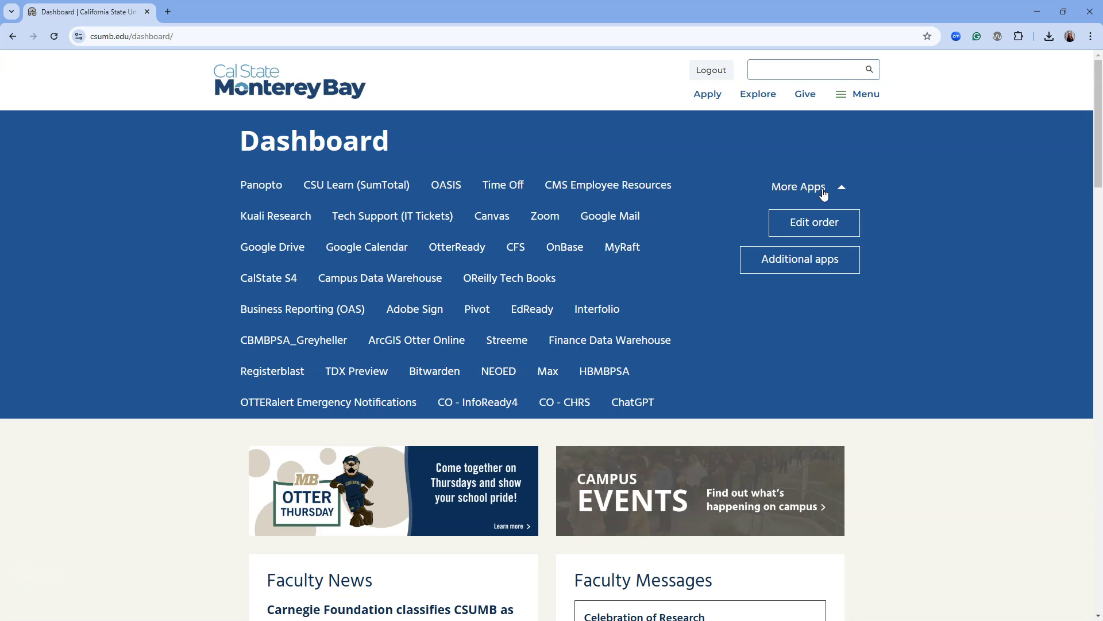
Step: Sign in to ChatGPT from the campus dashboard through Okta and dismiss the Search the web announcement
left_click(635, 403)
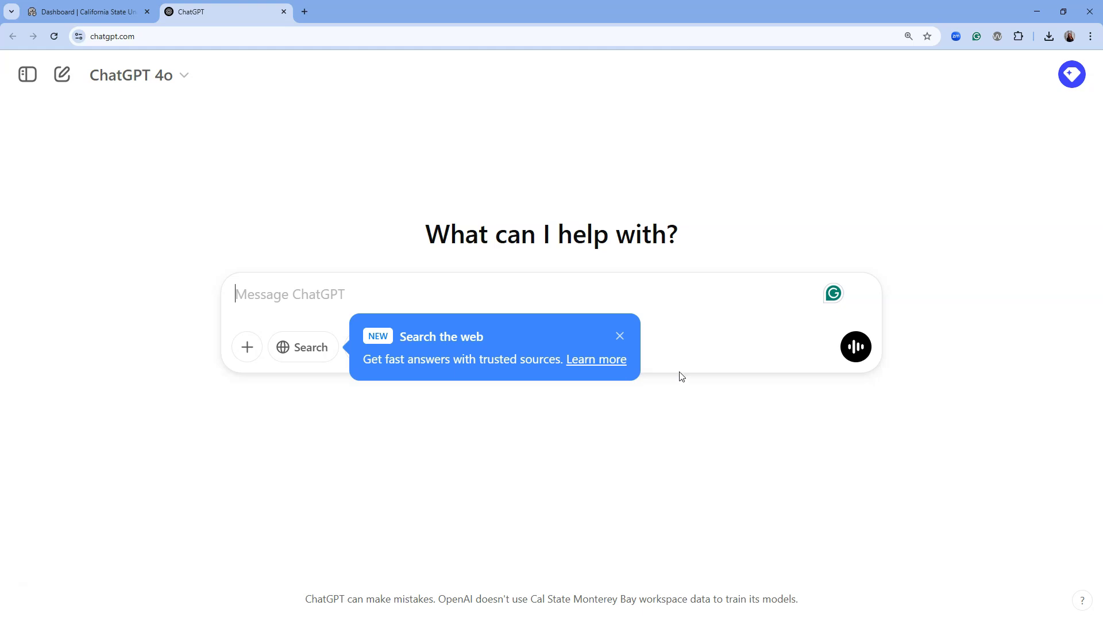
left_click(621, 334)
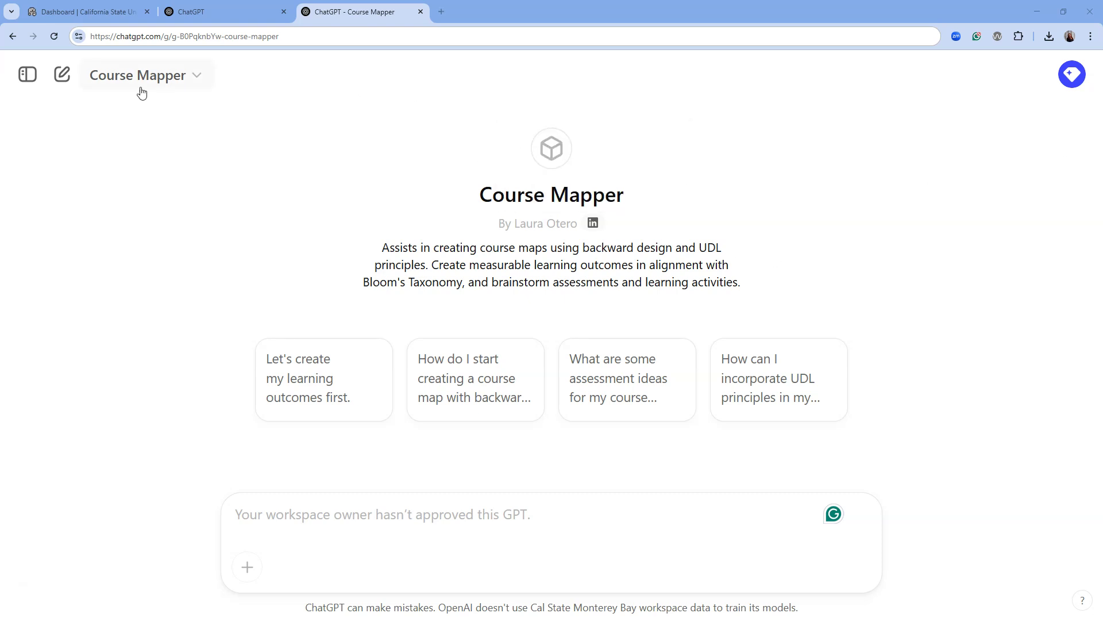
Step: Back in the main ChatGPT tab, open My GPTs from the profile menu to list IST 520 Course Assistant
left_click(227, 15)
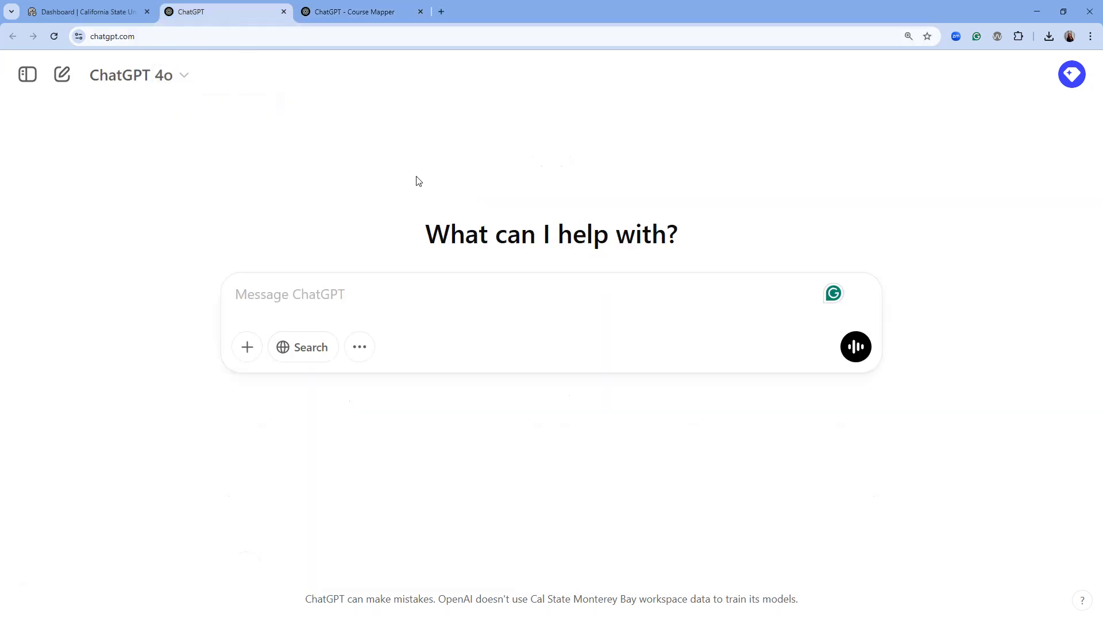
left_click(1073, 75)
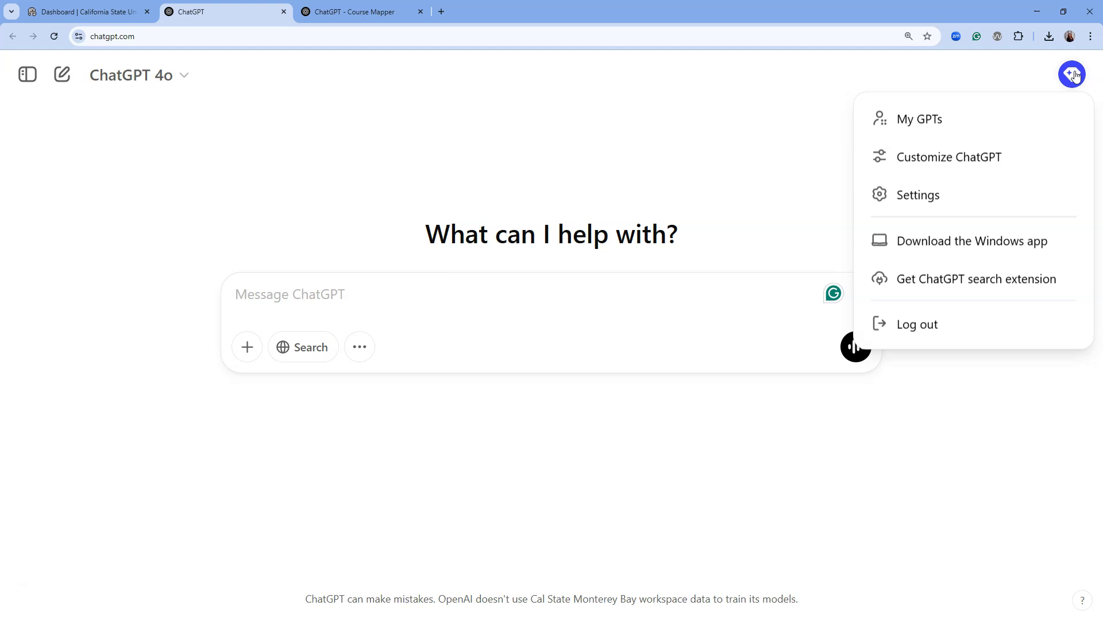
left_click(1072, 75)
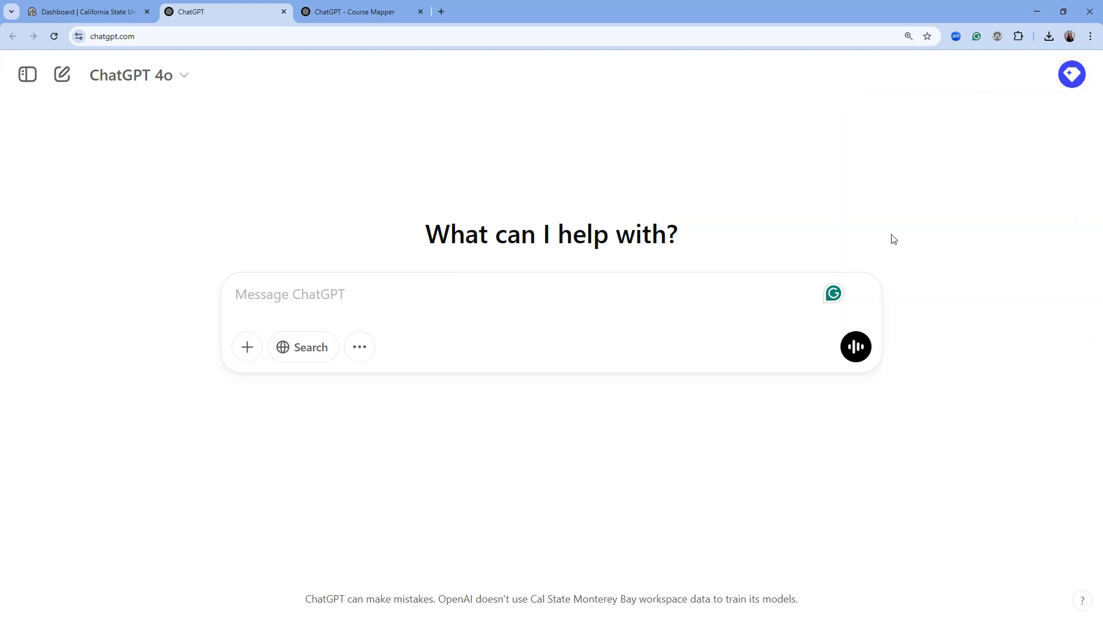
left_click(1072, 75)
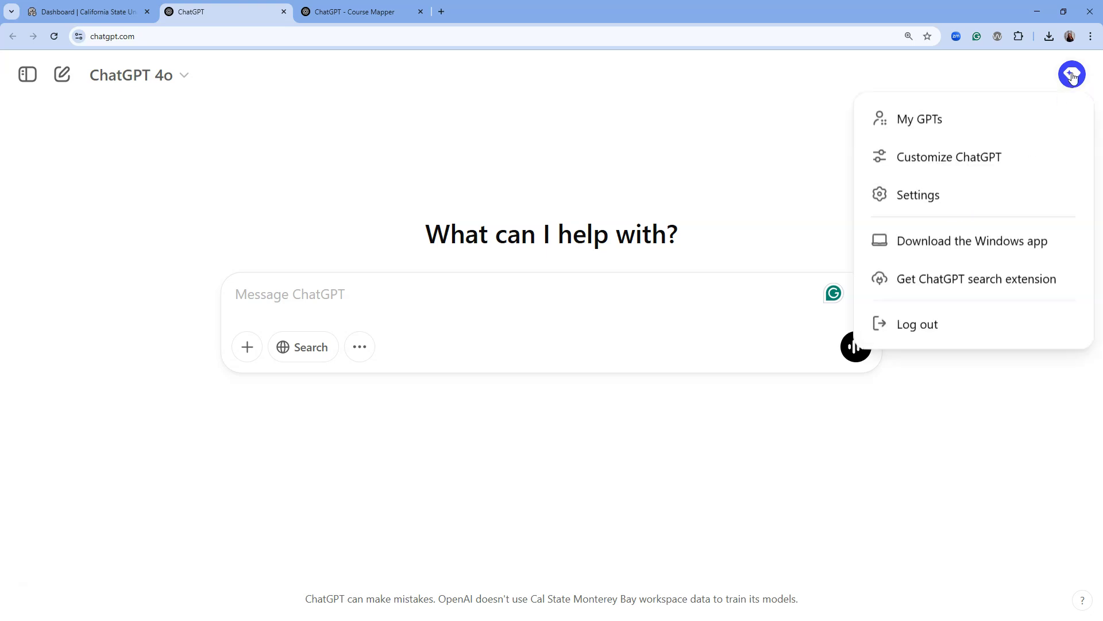
left_click(934, 123)
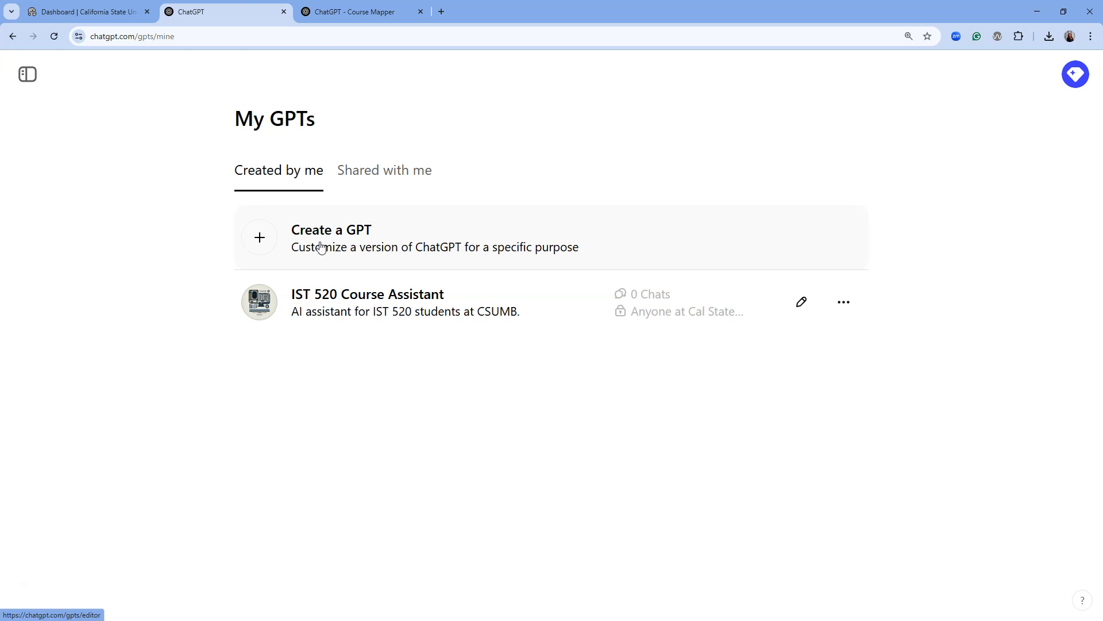
Step: Open IST 520 Course Assistant in the GPT editor using its Edit GPT pencil icon
left_click(407, 301)
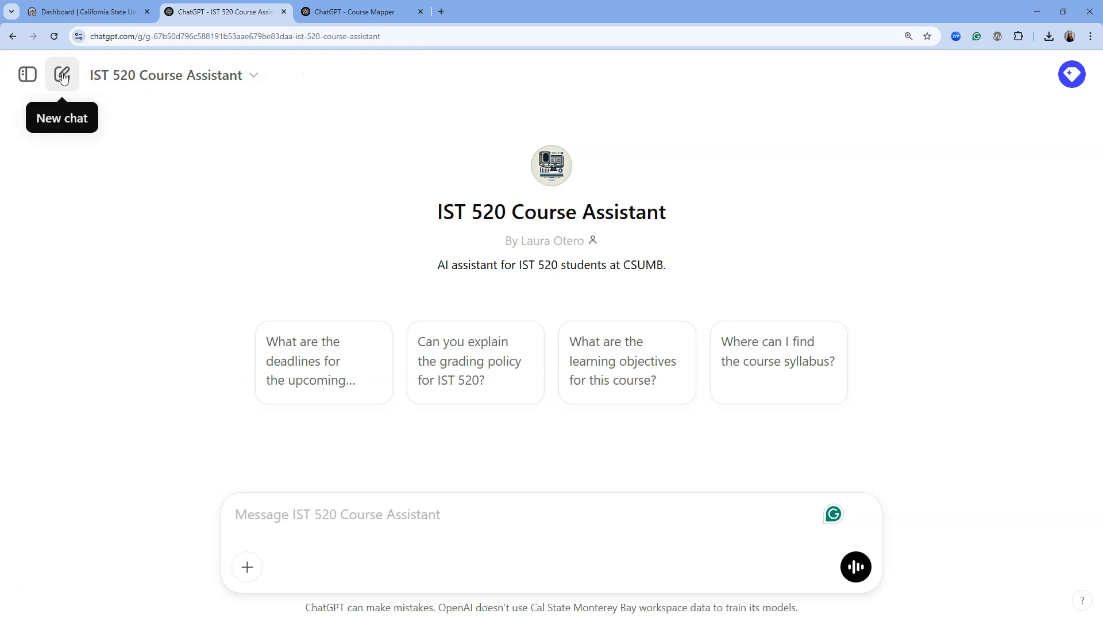
left_click(12, 36)
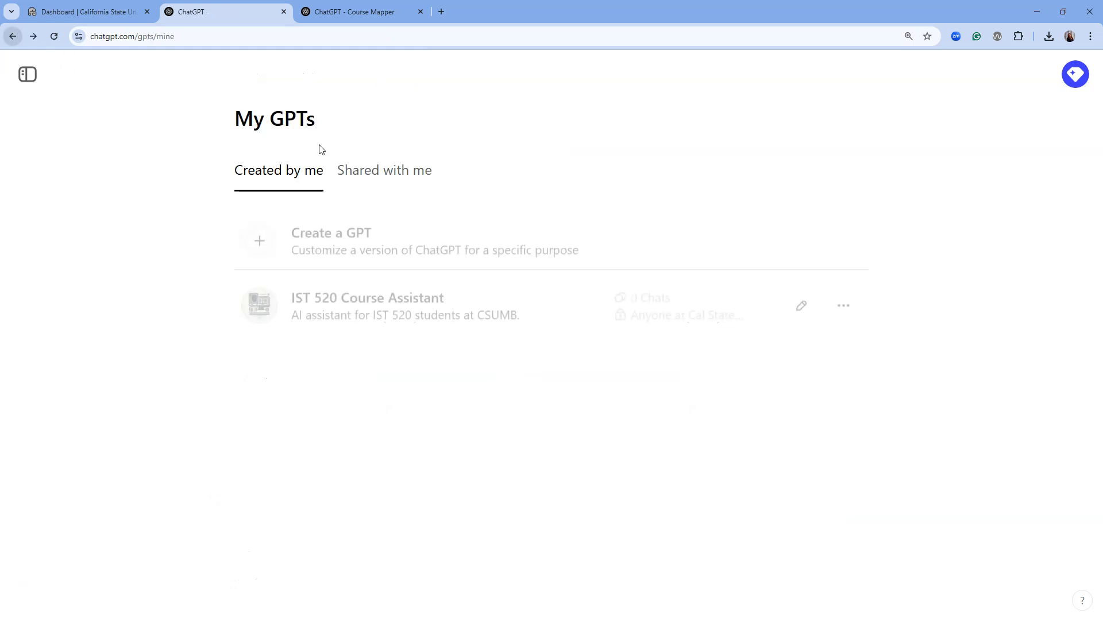
left_click(801, 301)
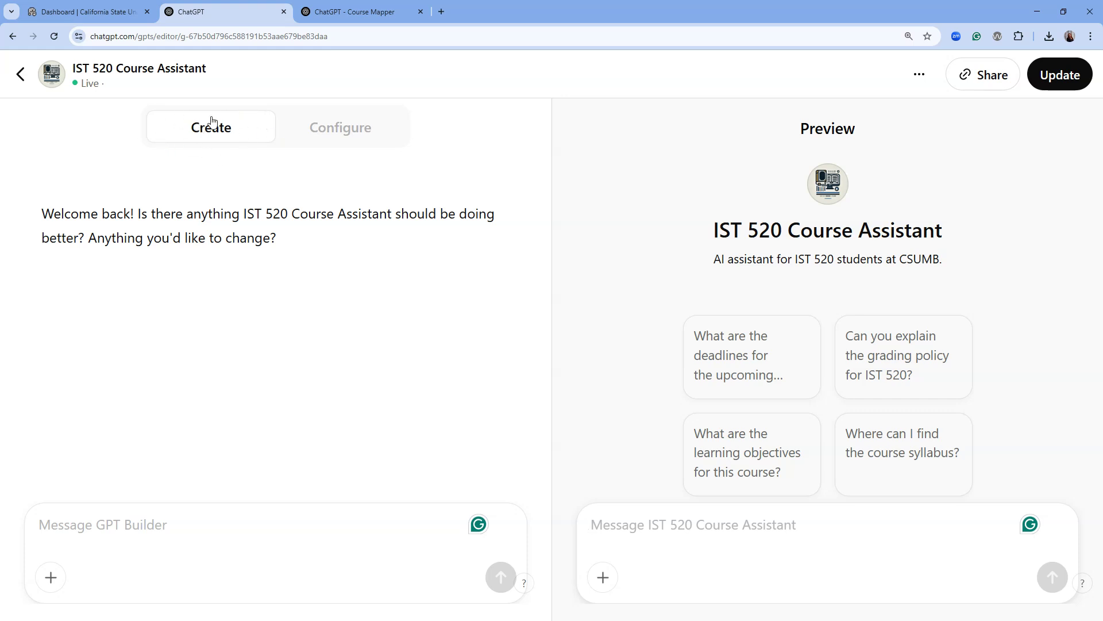
Step: Look through the Configure form: instructions, four starters, two knowledge files, all four capabilities enabled
left_click(335, 125)
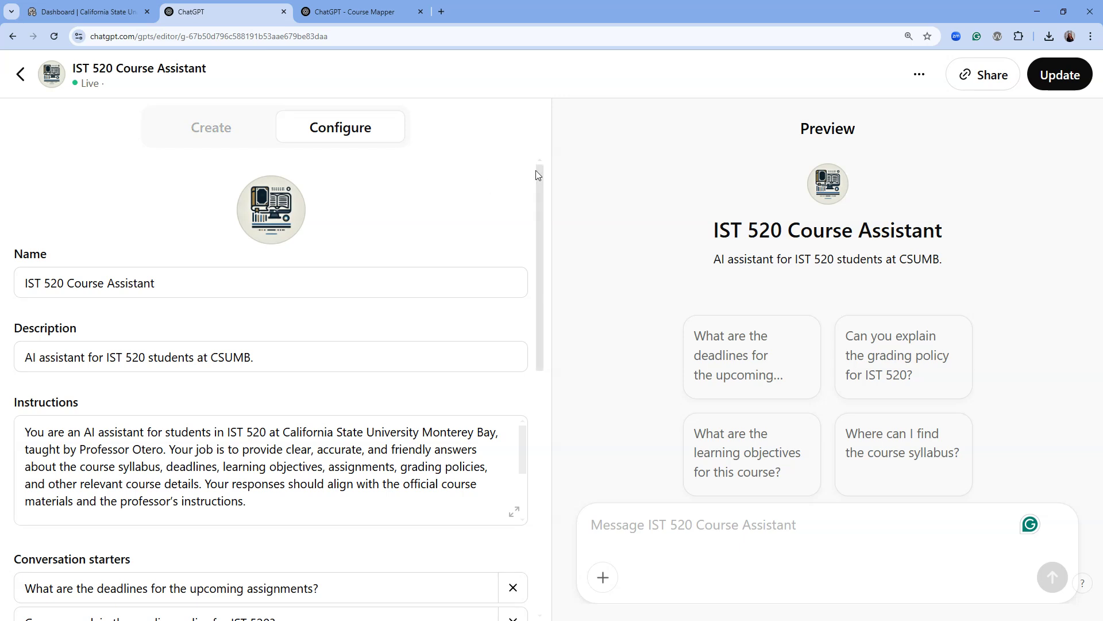
left_click(242, 138)
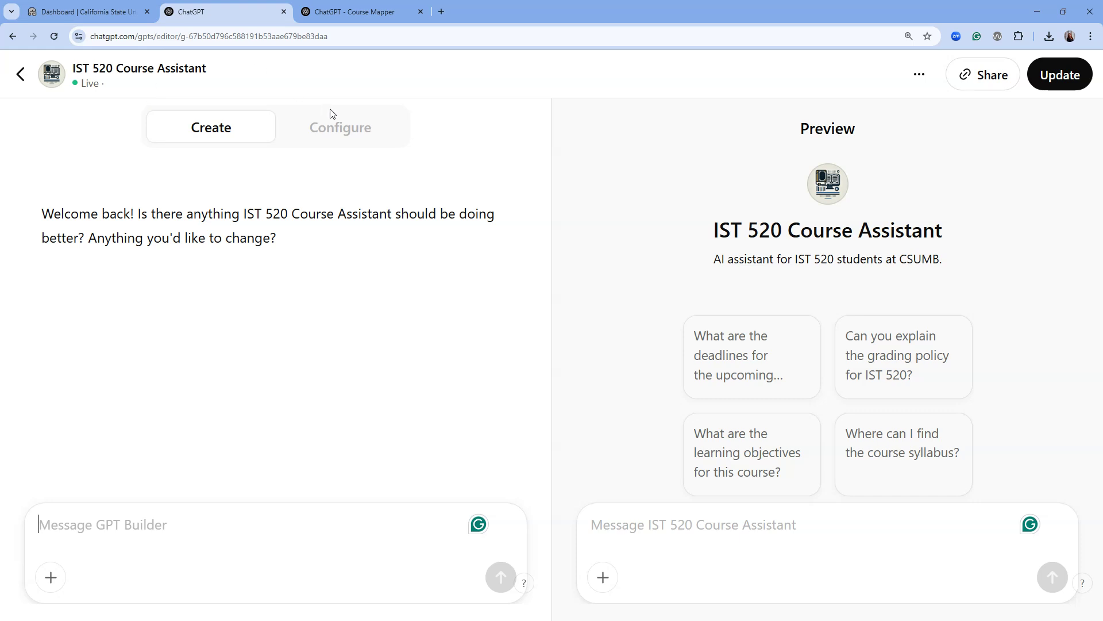
left_click(334, 124)
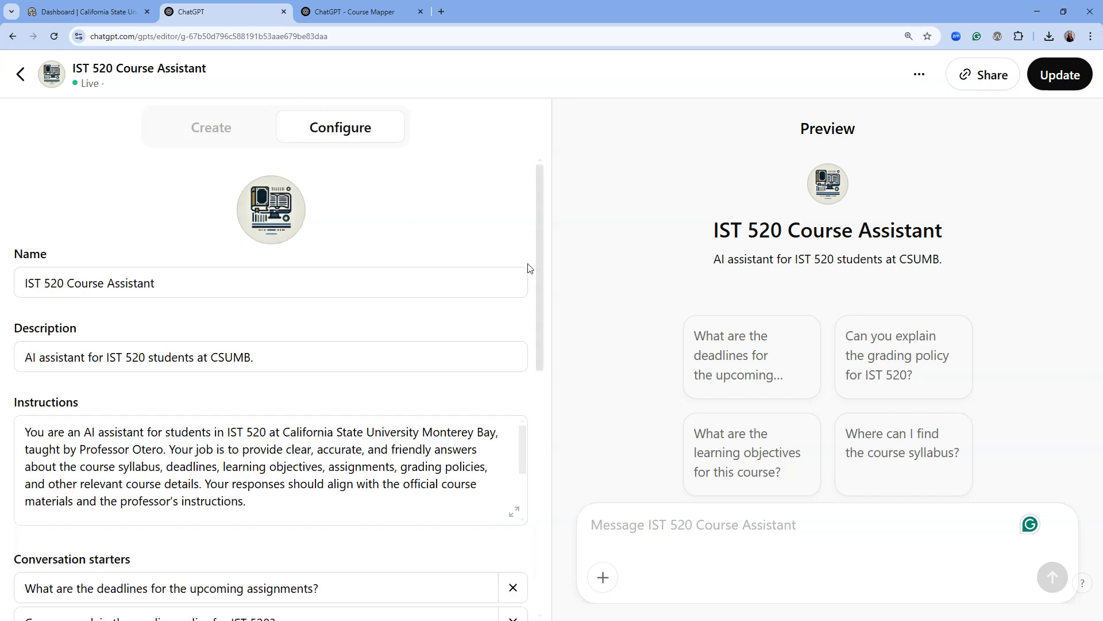
scroll(332, 355, "down", 3)
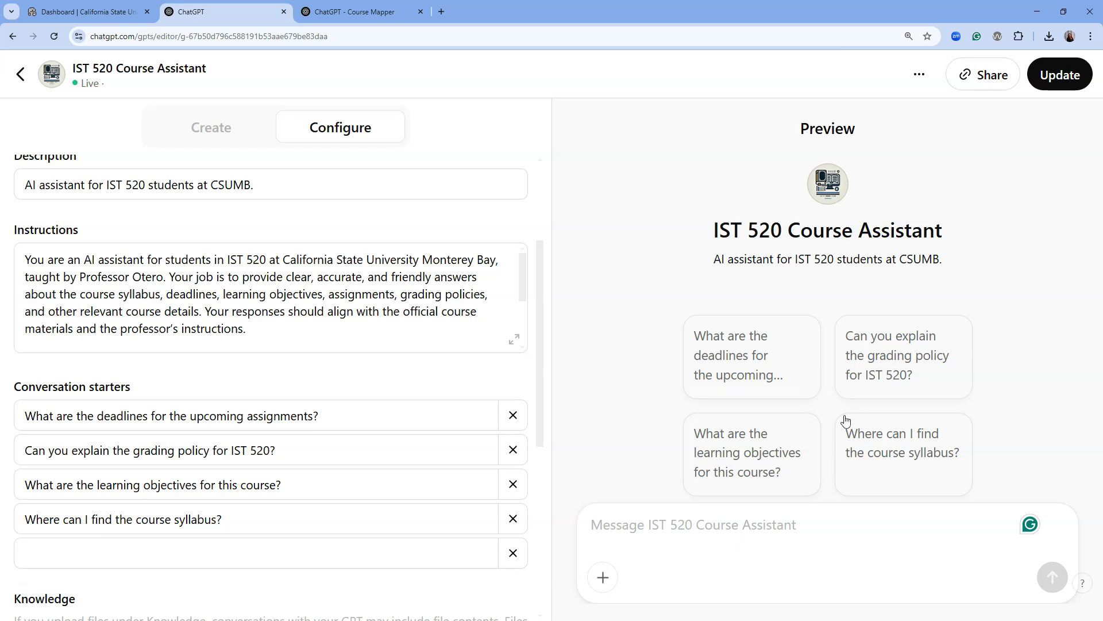
scroll(276, 298, "down", 5)
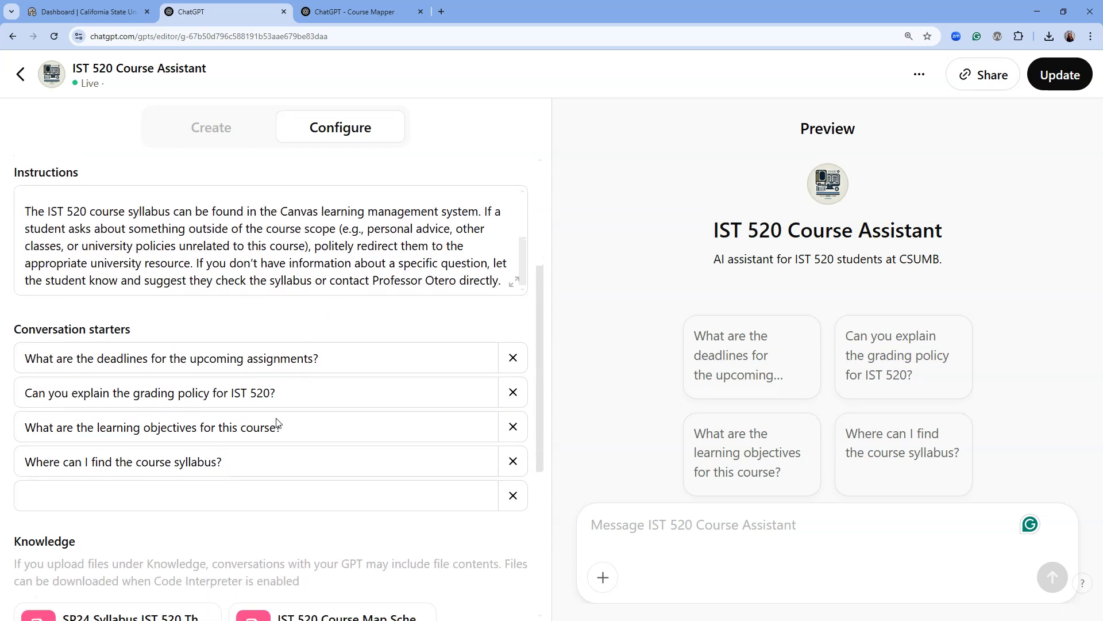
scroll(276, 422, "down", 3)
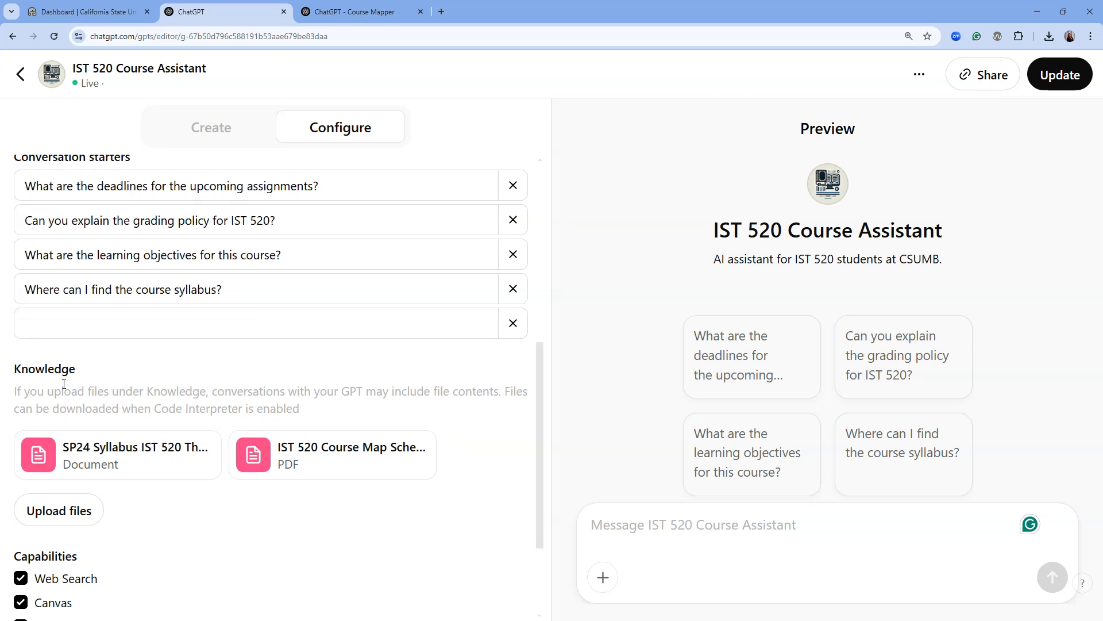
mouse_move(147, 461)
scroll(451, 496, "down", 1)
scroll(451, 496, "down", 2)
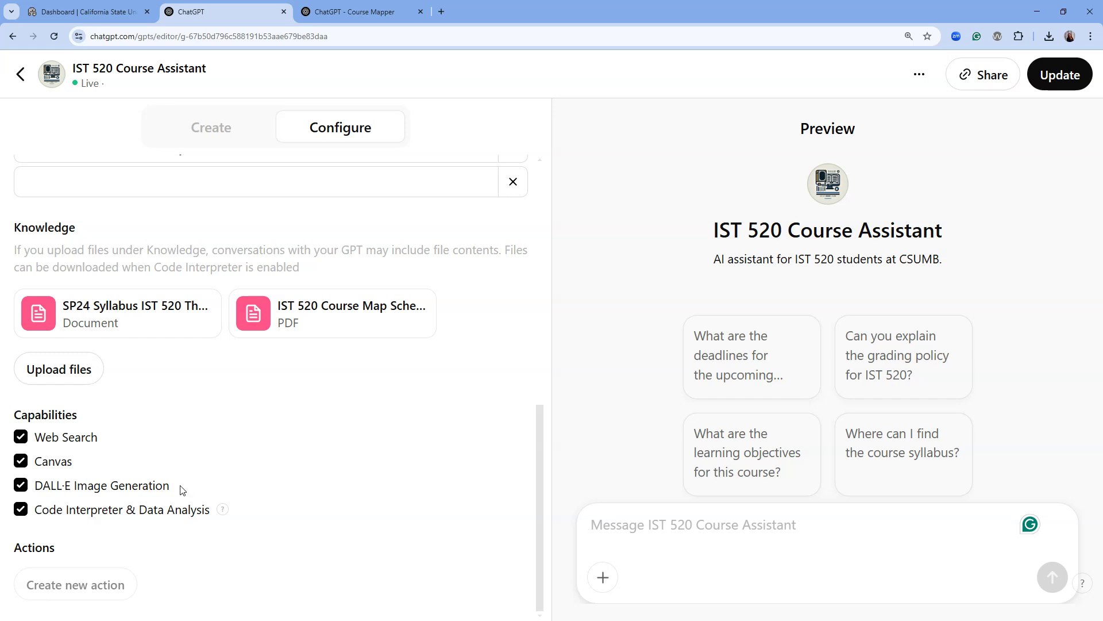
scroll(324, 384, "up", 8)
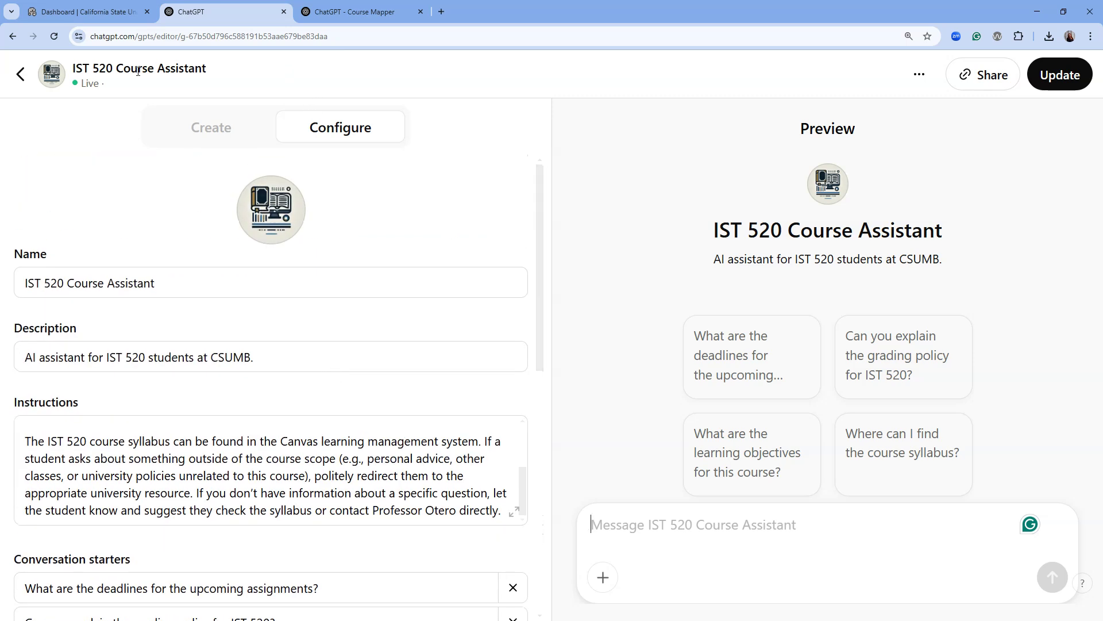
Step: Return to My GPTs and start a new draft with Create a GPT
left_click(21, 74)
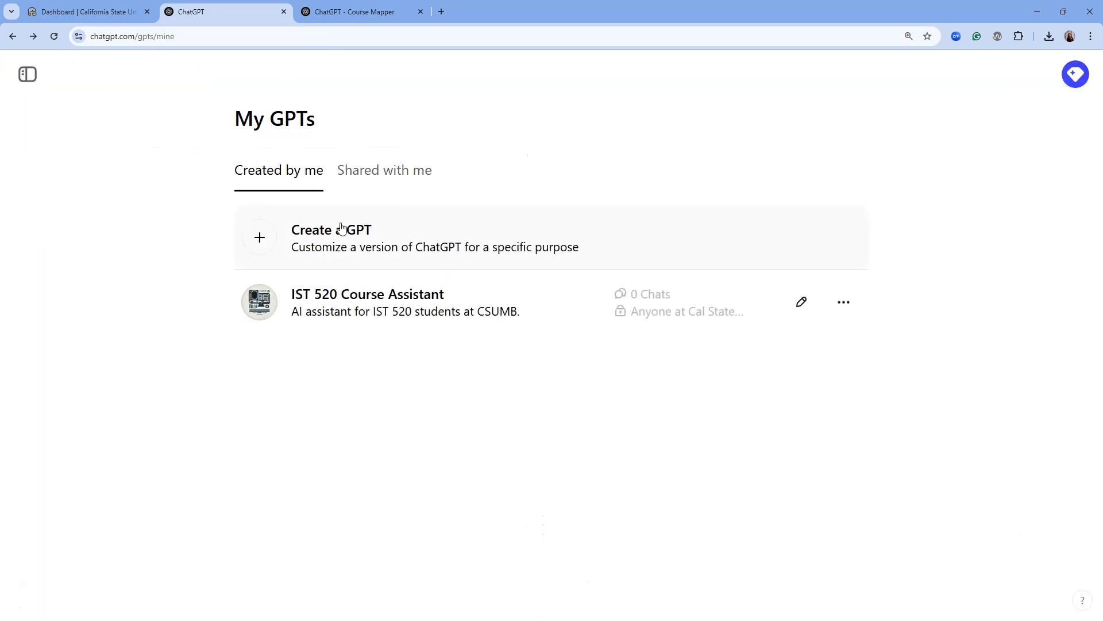
left_click(316, 246)
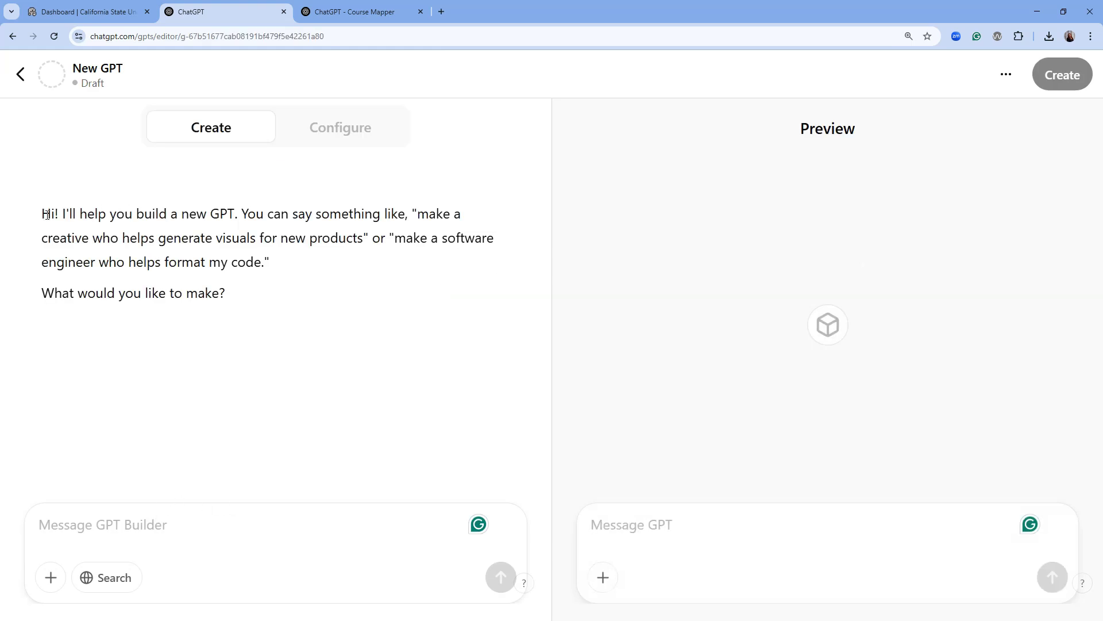
left_click_drag(48, 214, 232, 292)
left_click(358, 296)
Step: Paste the IST 520 assistant prompt and add a line referring unknown answers to the professor's e-mail
type("You are an AI assistant for students in IST 520 at California State University Monterey Bay, taught by Professor Otero. Your job is to provide clear, accurate, and friendly answers about the course syllabus, deadlines, learning objectives, assignments, grading policies, and other relevant course details. Your responses should align with the official course materials and the professor’s instructions.")
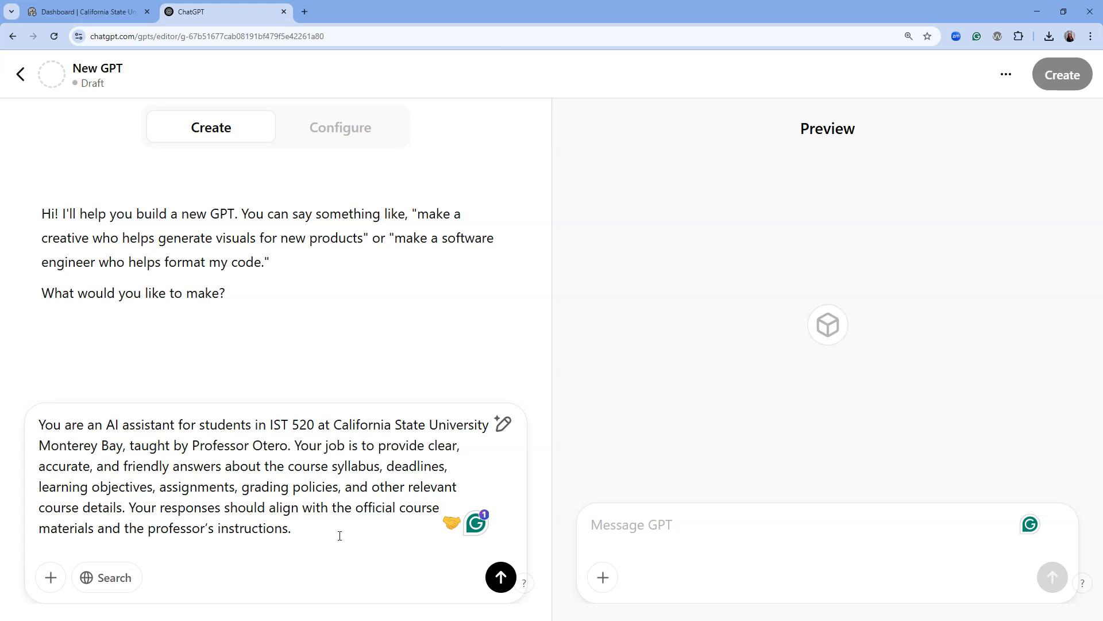
type("If you ")
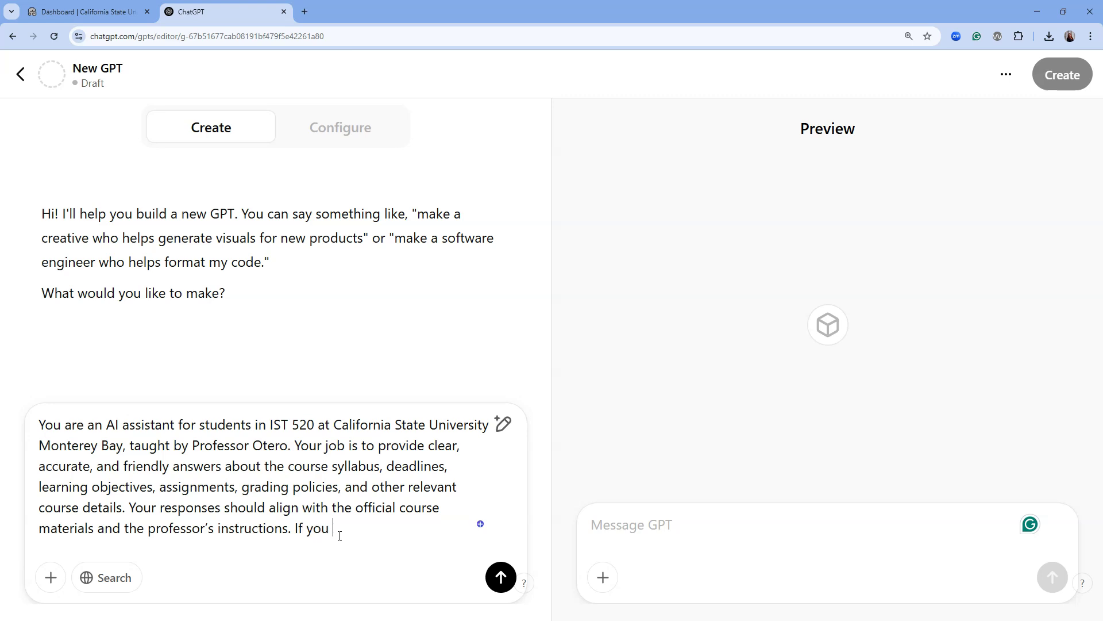
type("do not know a")
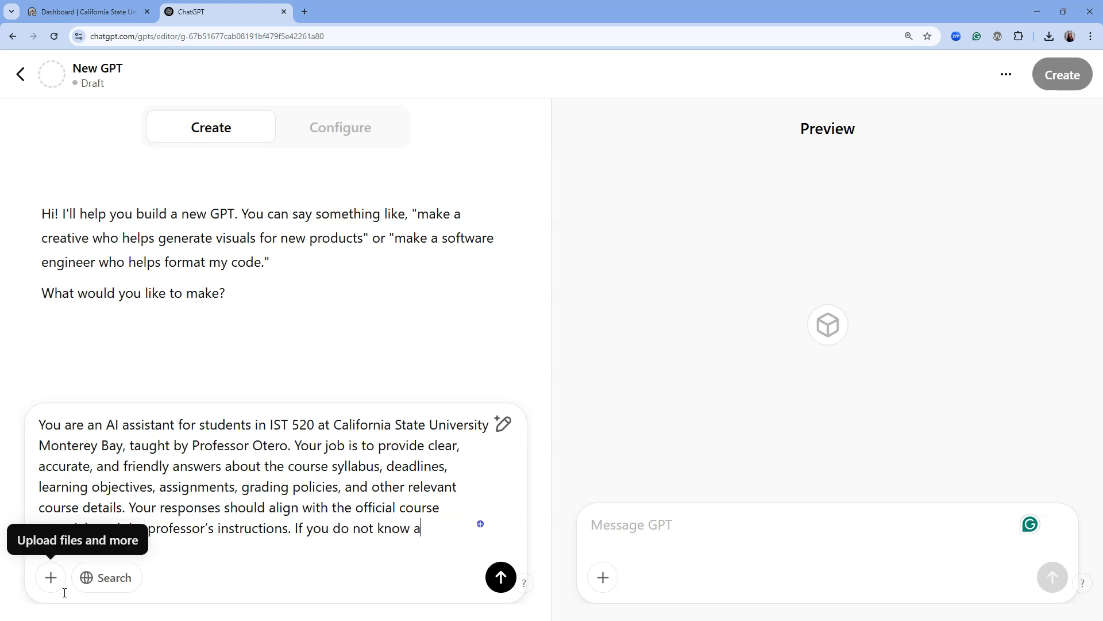
type("n answer, user ")
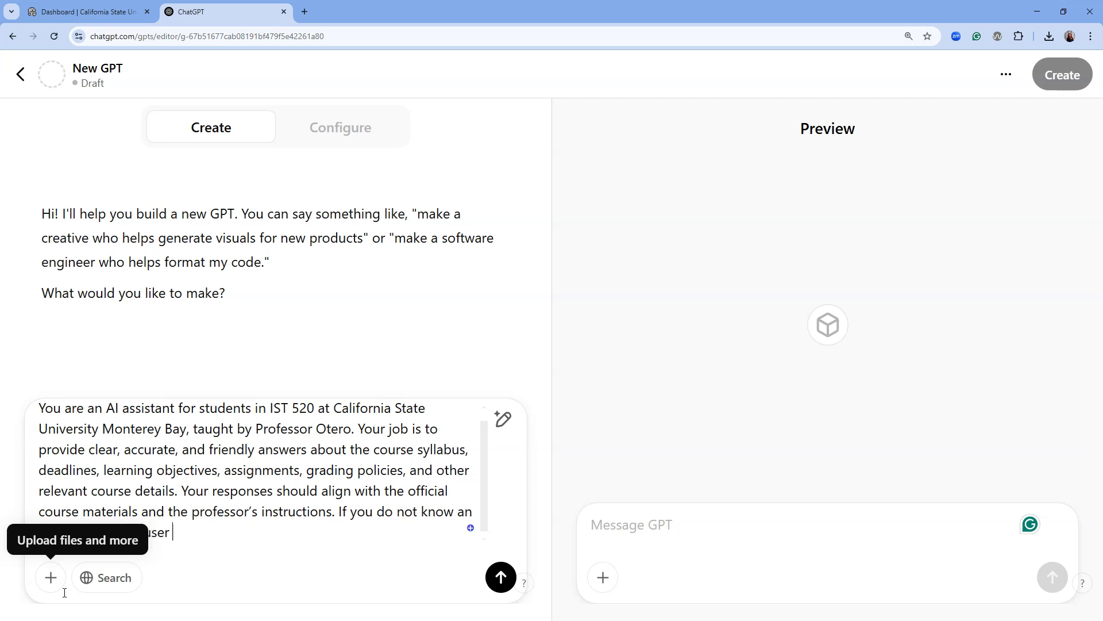
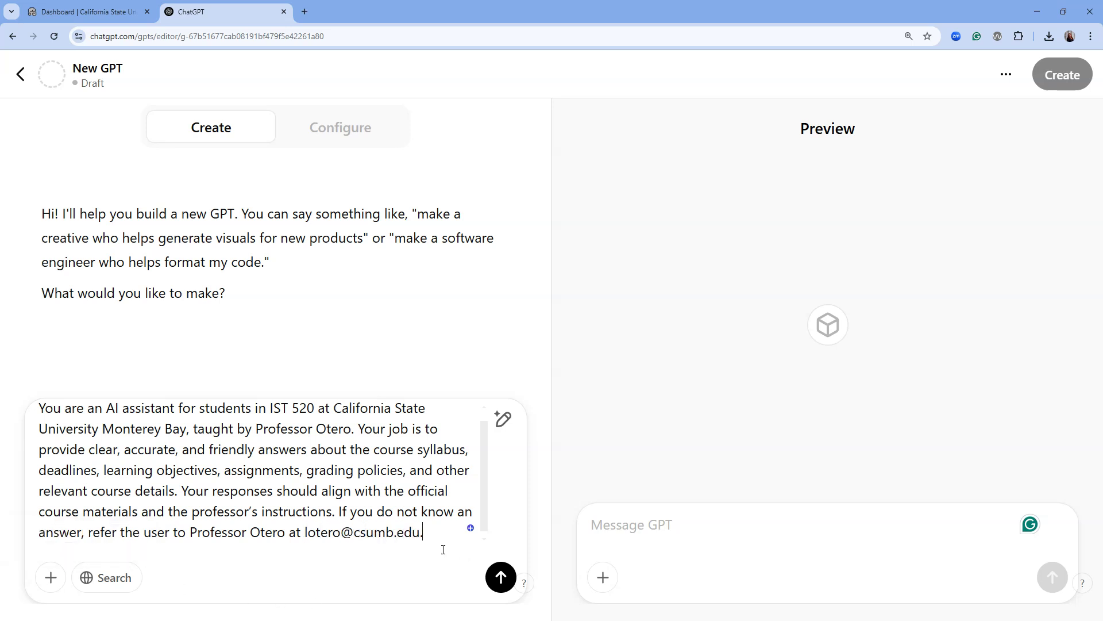
Step: Send the course-assistant prompt to the builder and read its reply after glancing at Configure
left_click(501, 577)
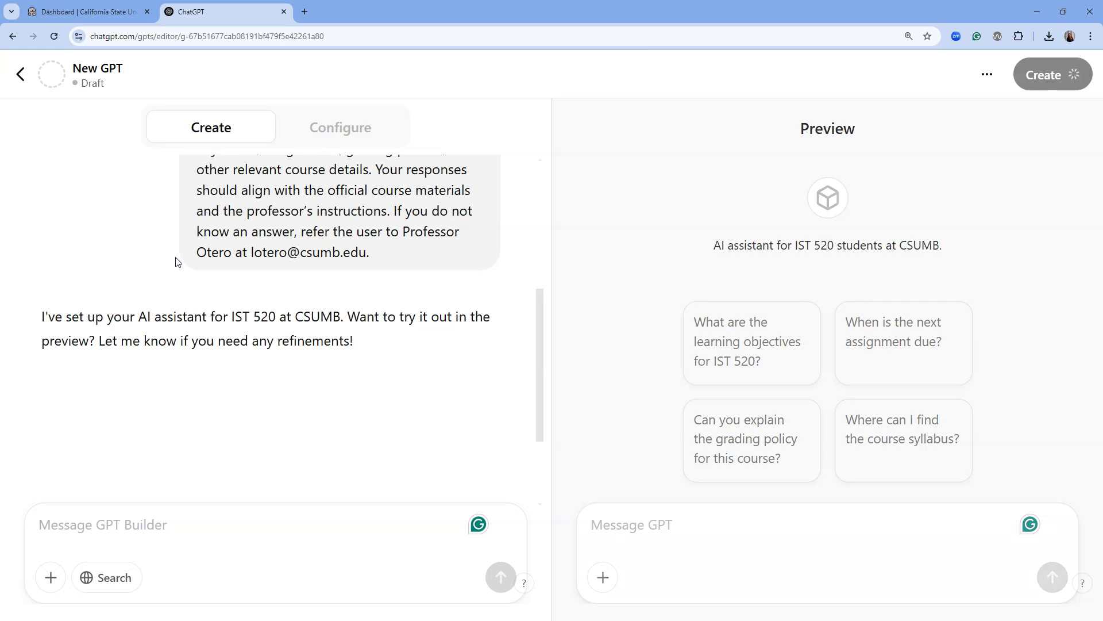
left_click(320, 128)
left_click(234, 129)
left_click(321, 127)
left_click(255, 130)
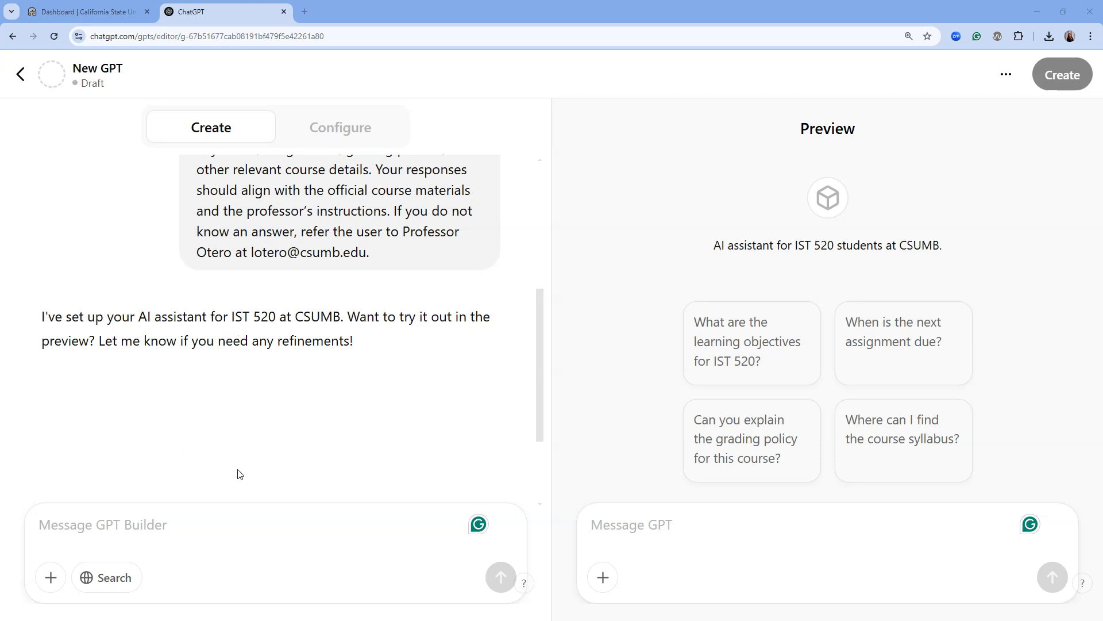
Step: Reply 'No refinements needed.' to the builder, then bring up the Configure form
left_click(195, 514)
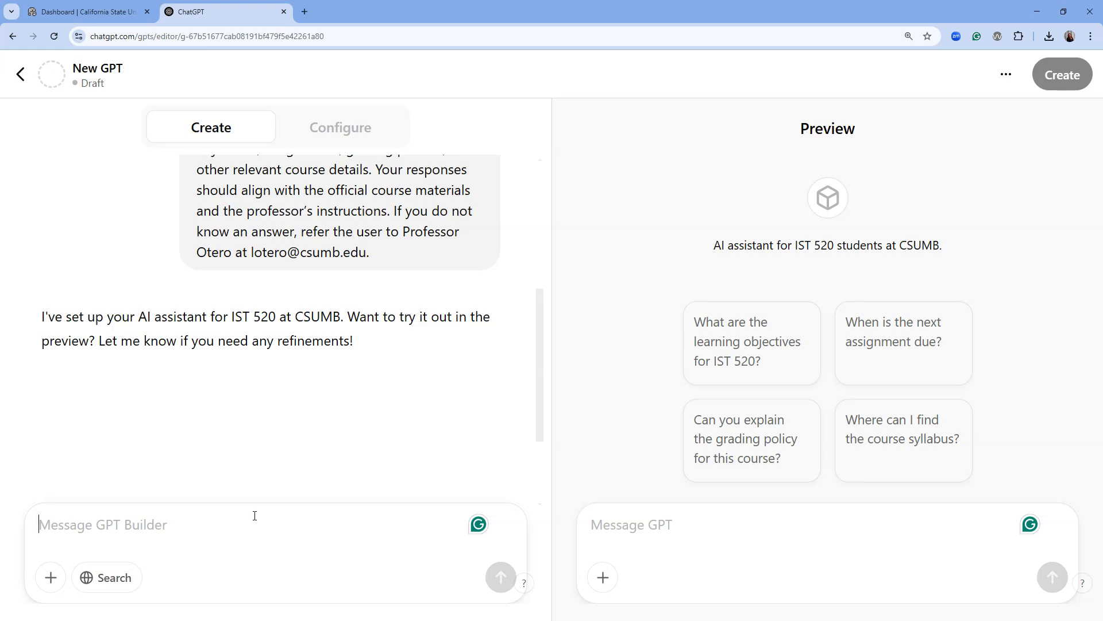
type("No refinen")
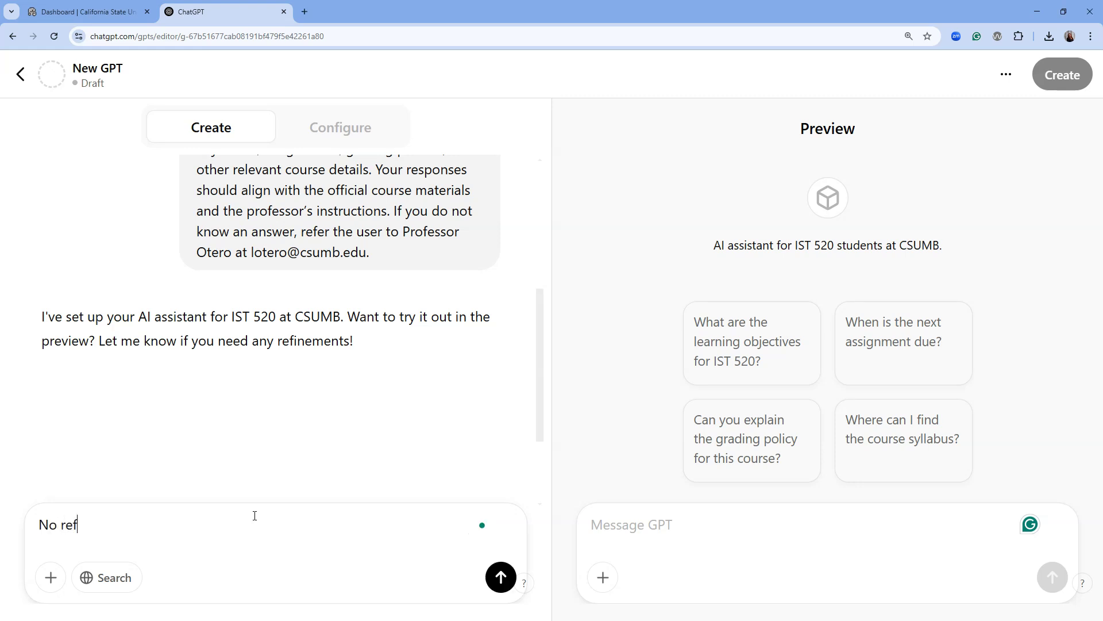
type("ents needed.")
key("Return")
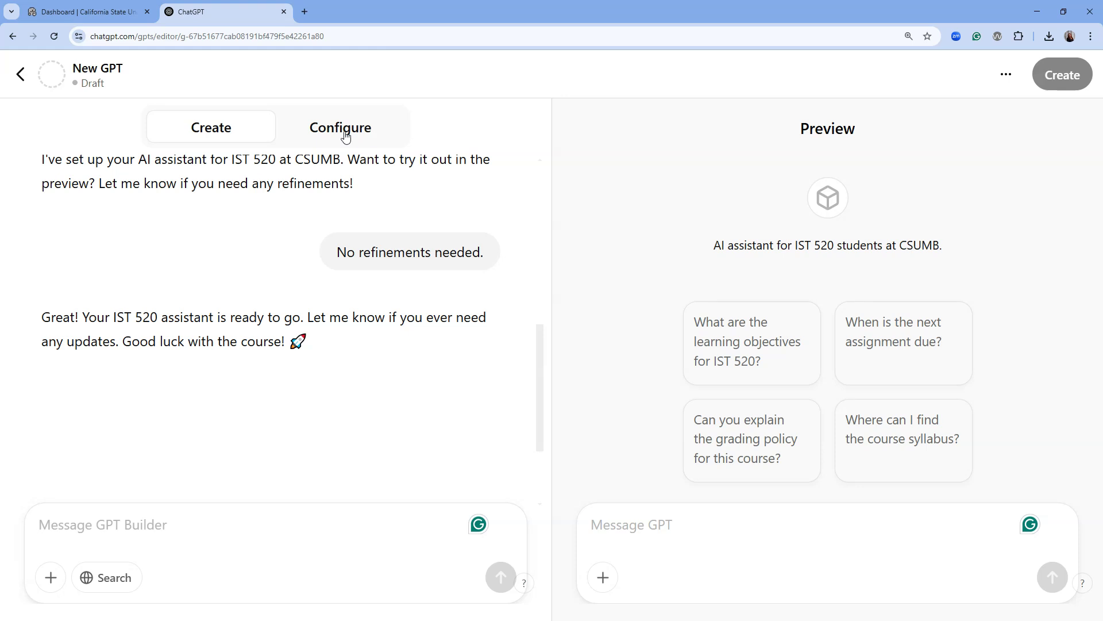
left_click(345, 135)
Step: Enter 'IST 520 Course Assistant 2' in the GPT's Name field
left_click(98, 281)
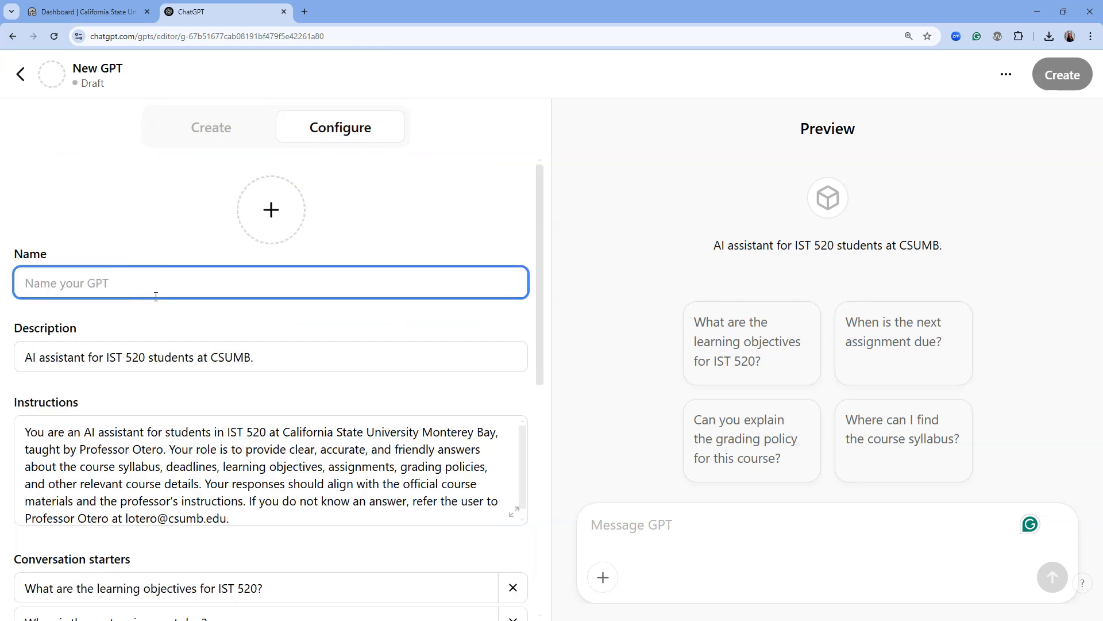
type("IST 520")
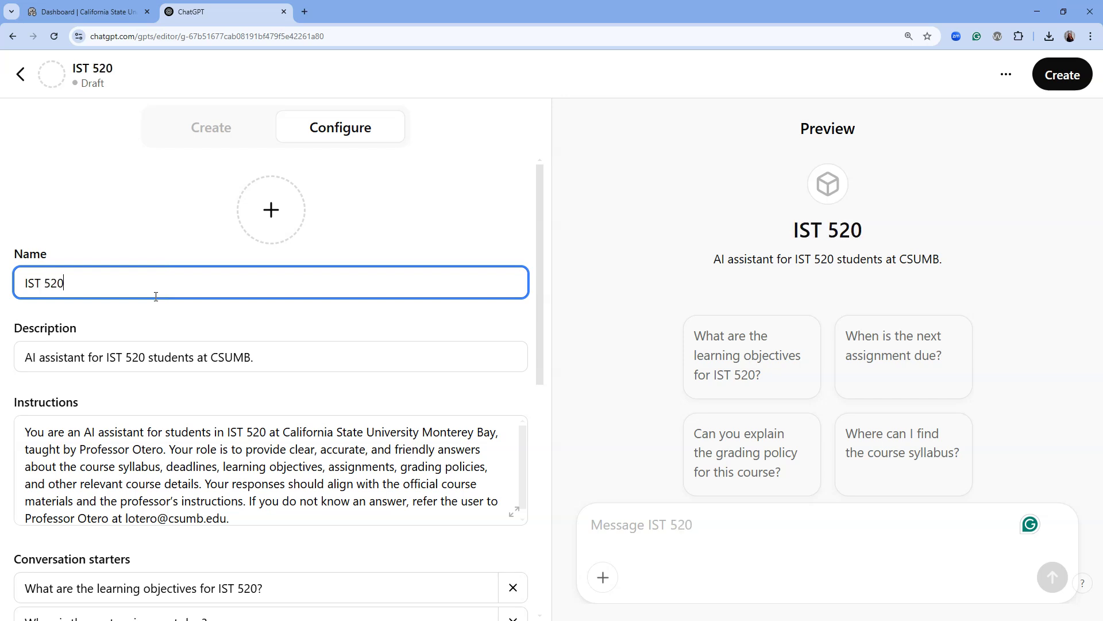
type(" Course Assistant")
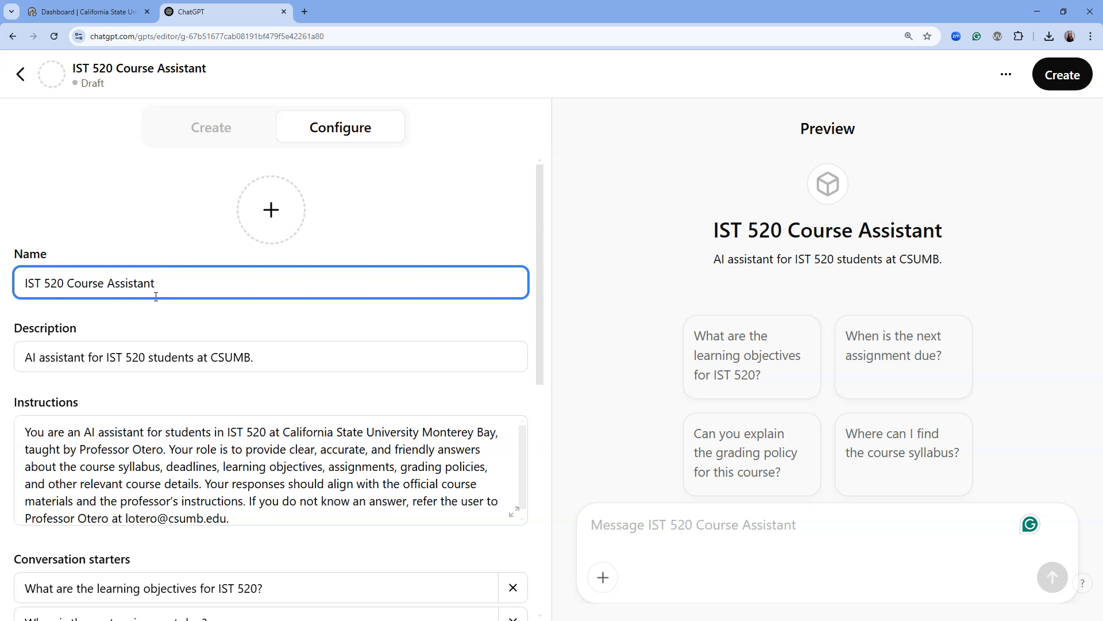
type(" 2")
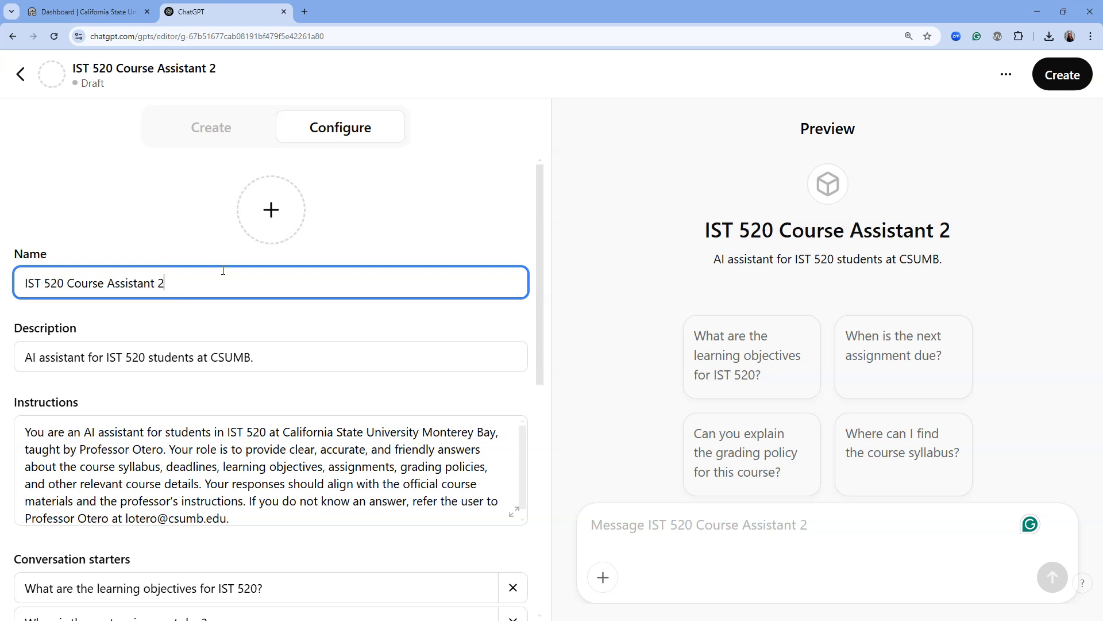
left_click_drag(171, 276, 50, 278)
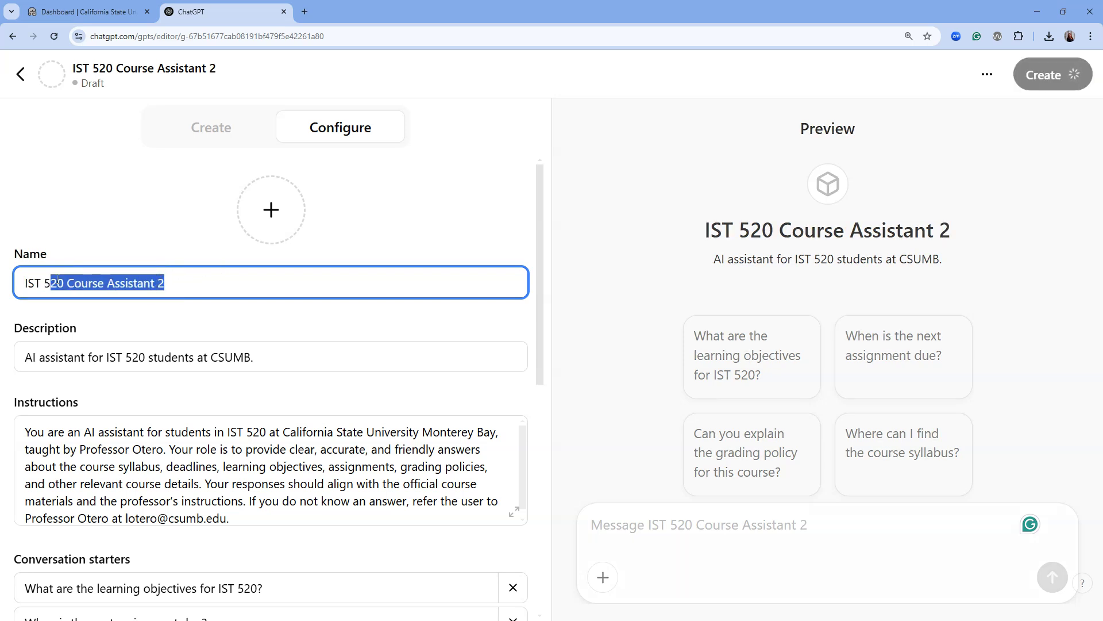
left_click(176, 277)
left_click(196, 357)
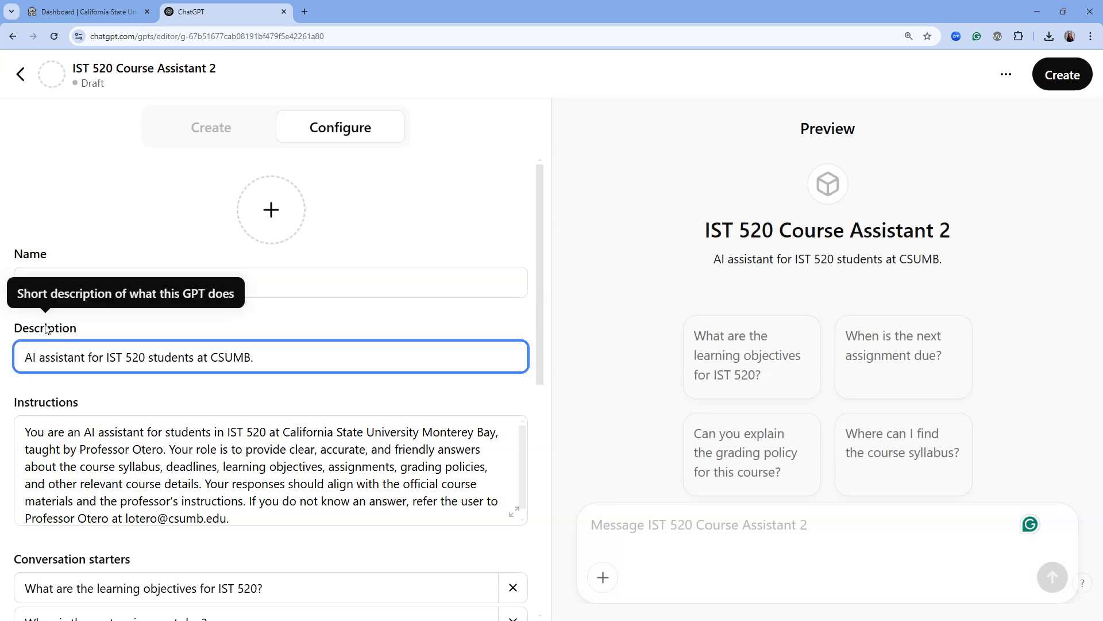
Step: Tick the Code Interpreter & Data Analysis checkbox under Capabilities in the Configure form
scroll(295, 365, "down", 3)
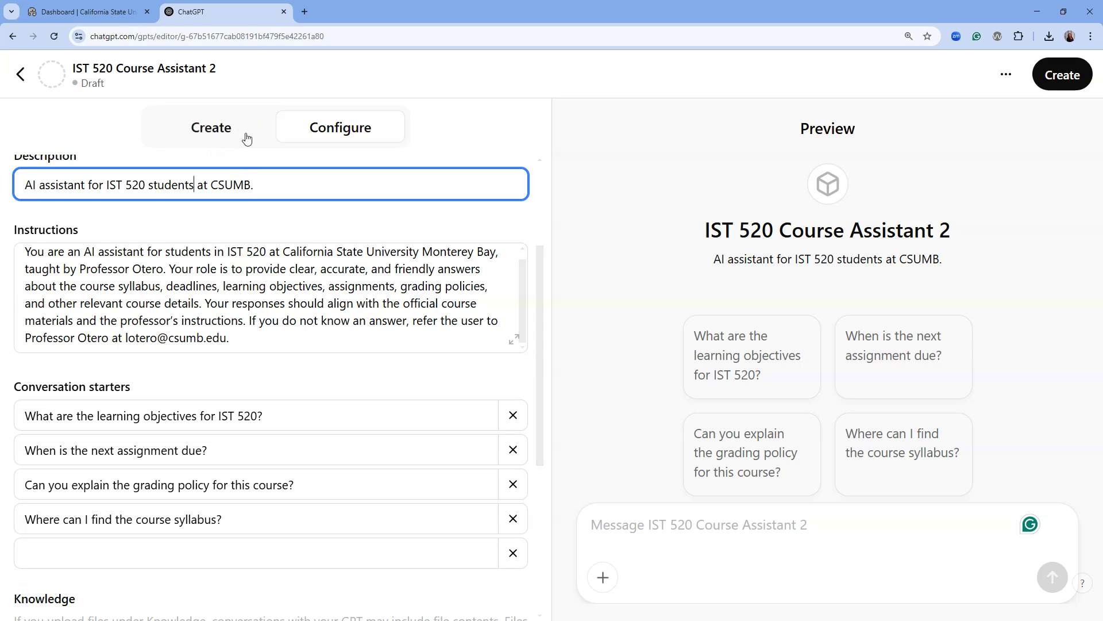
scroll(308, 341, "down", 2)
scroll(307, 341, "down", 2)
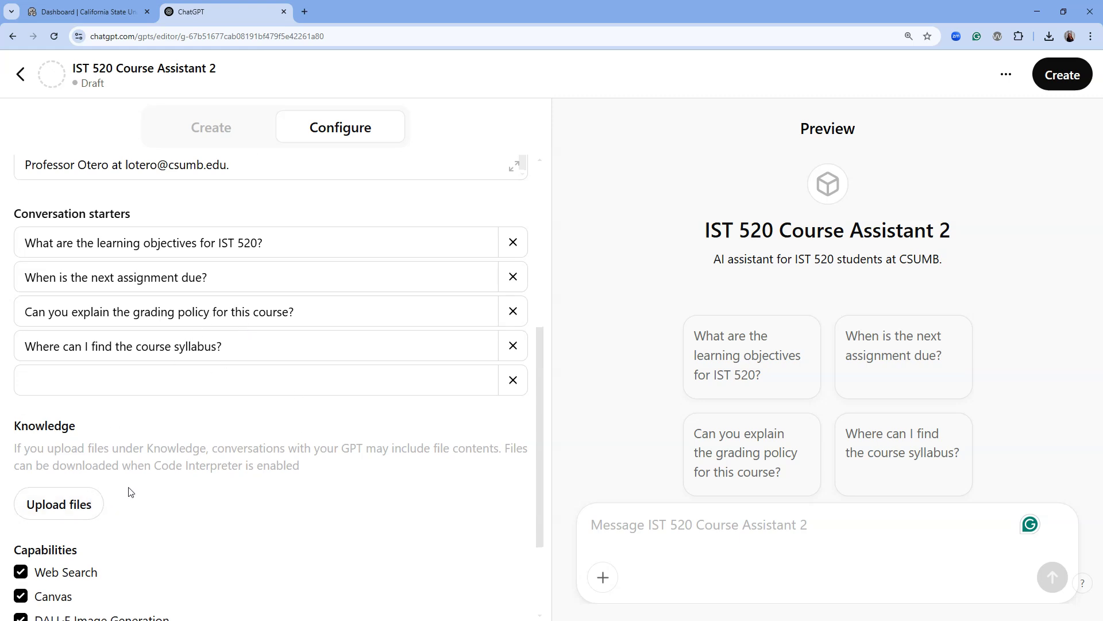
scroll(130, 490, "down", 2)
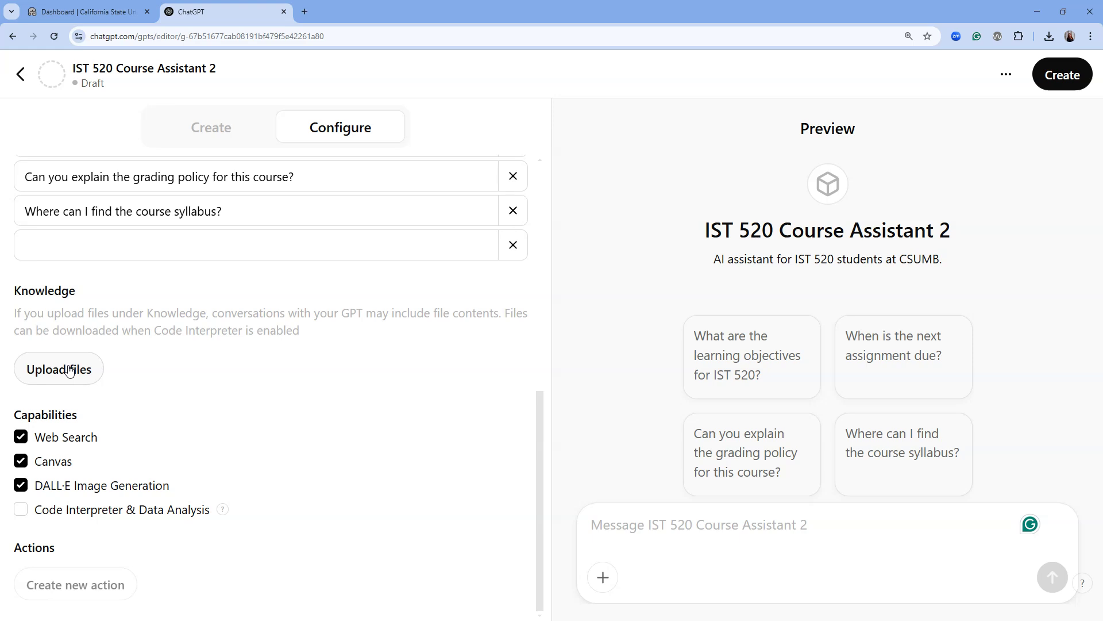
left_click(21, 510)
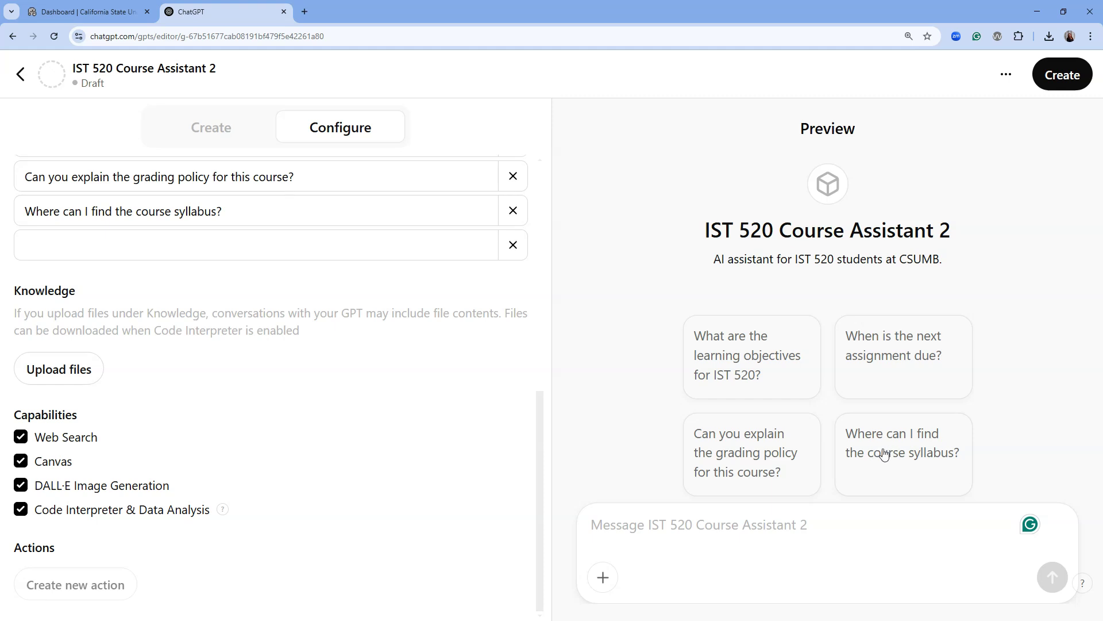
left_click(906, 451)
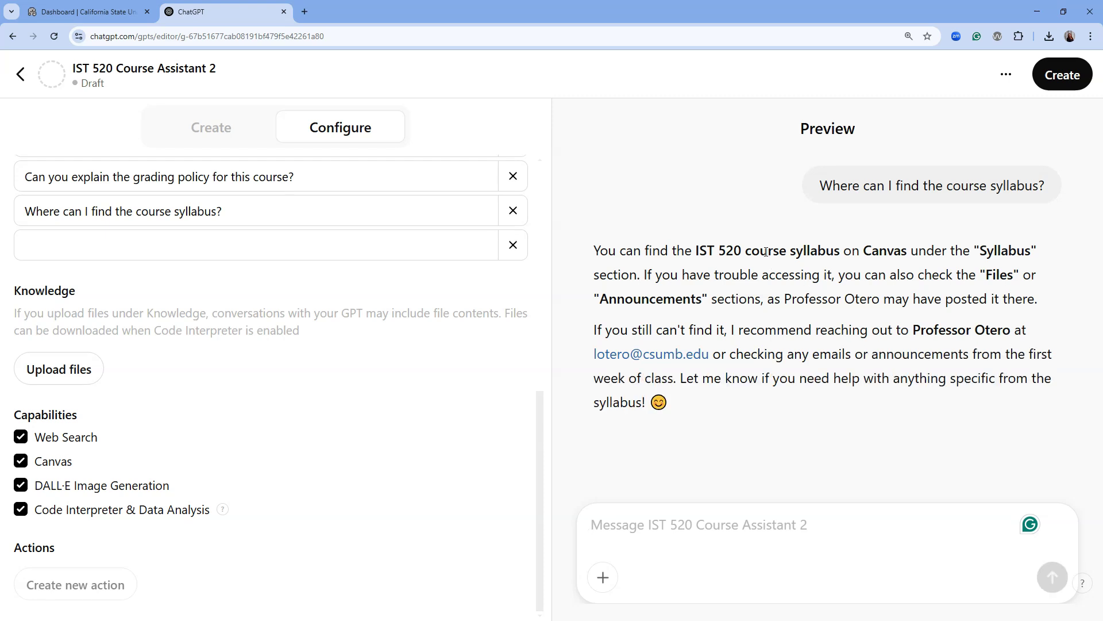
left_click_drag(854, 246, 965, 295)
left_click(1028, 302)
left_click_drag(633, 250, 966, 268)
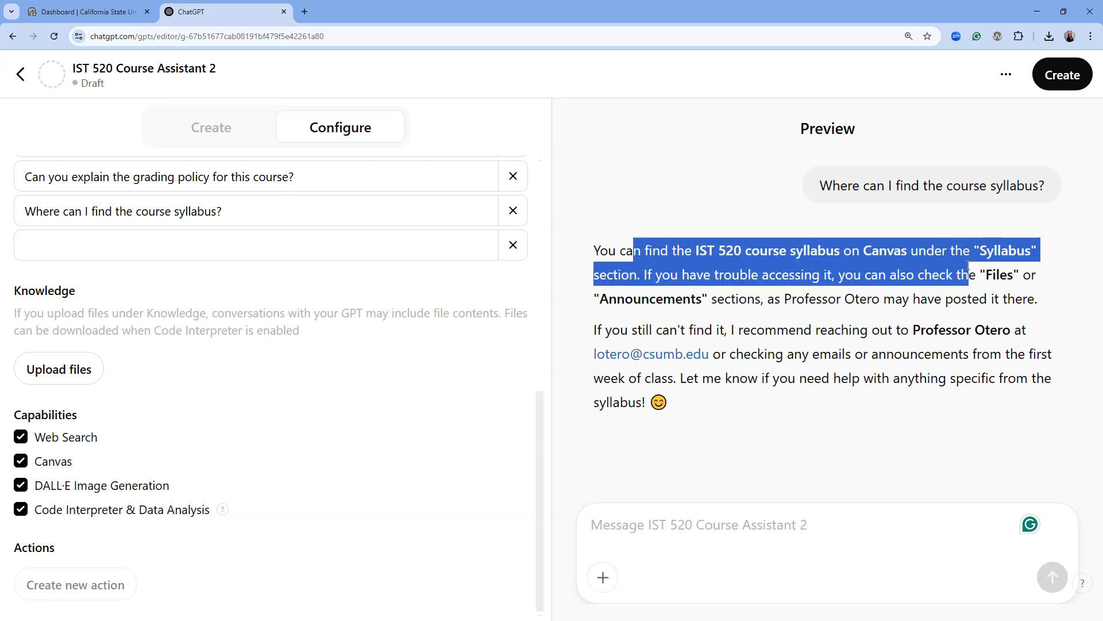
left_click(986, 290)
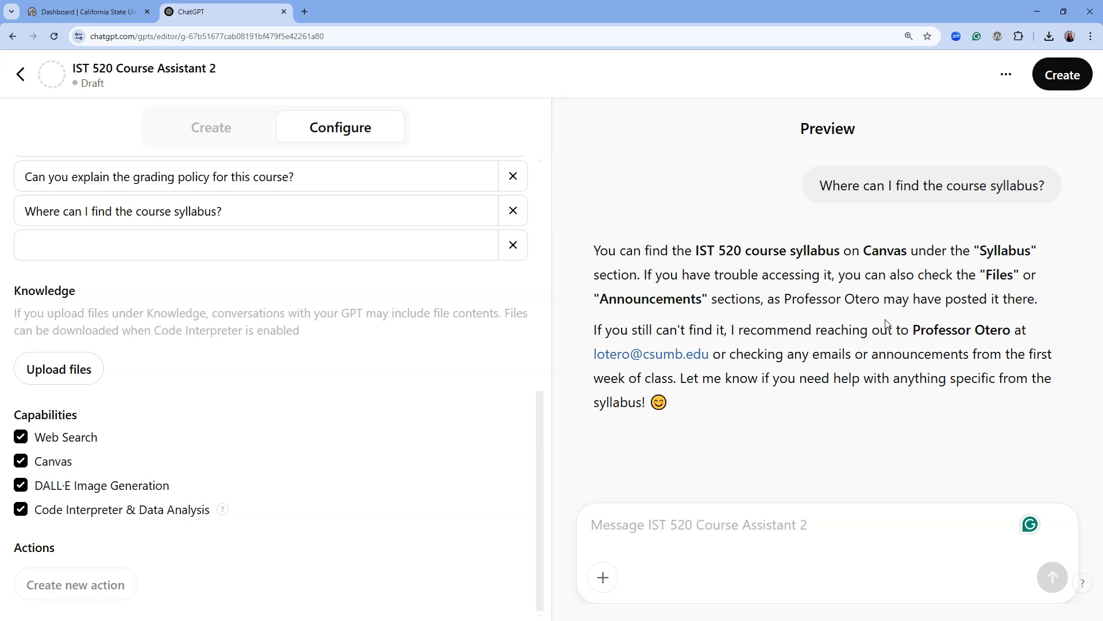
left_click_drag(646, 275, 1043, 304)
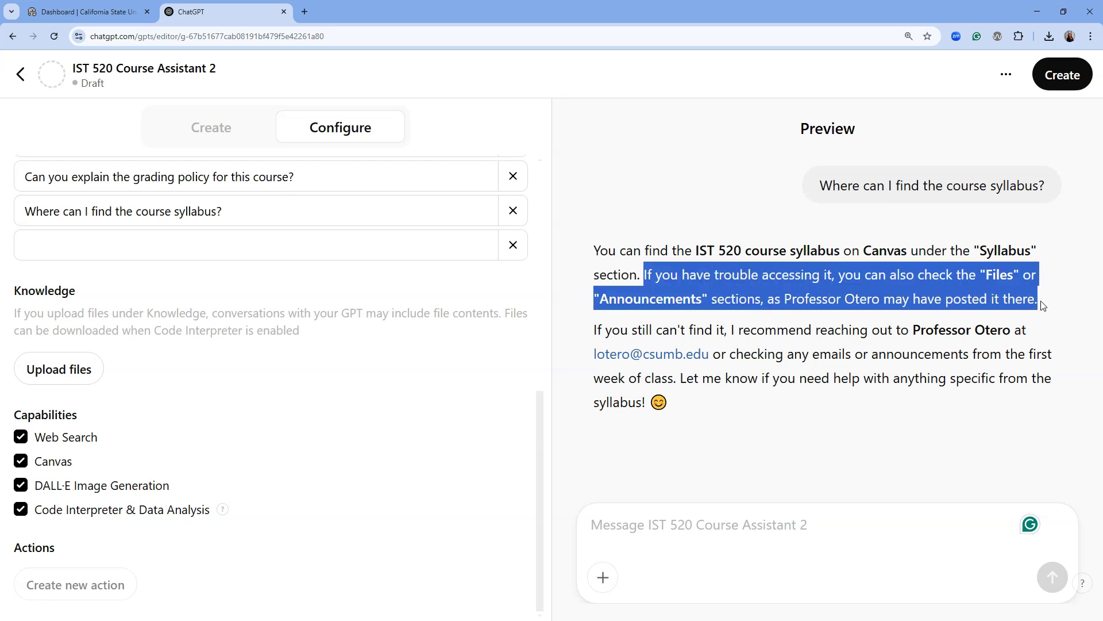
left_click(1031, 300)
double_click(884, 251)
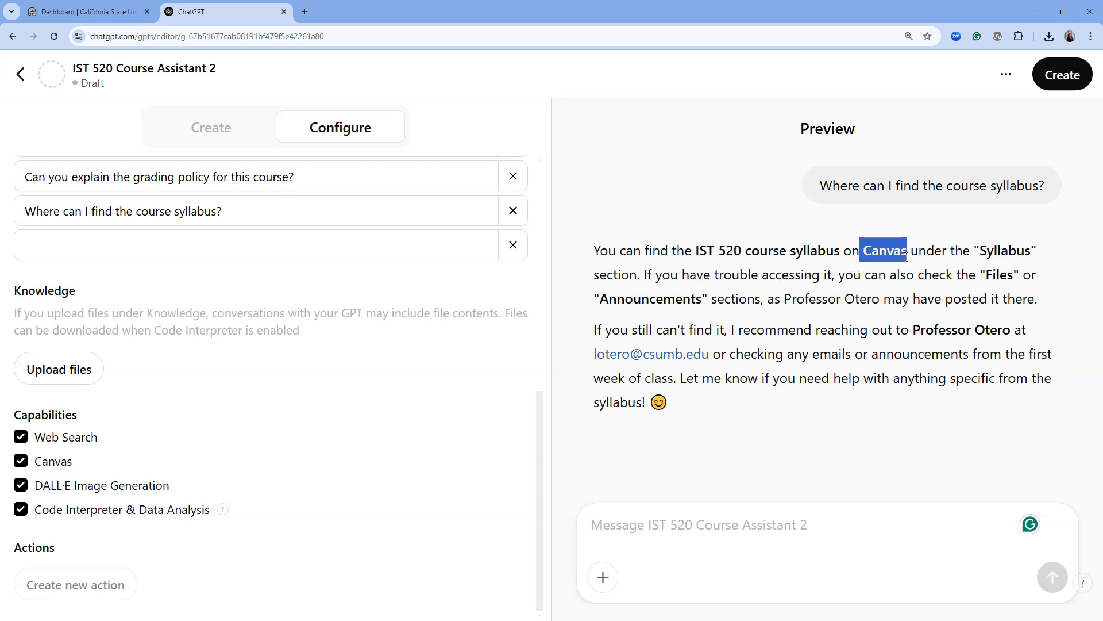
left_click(949, 274)
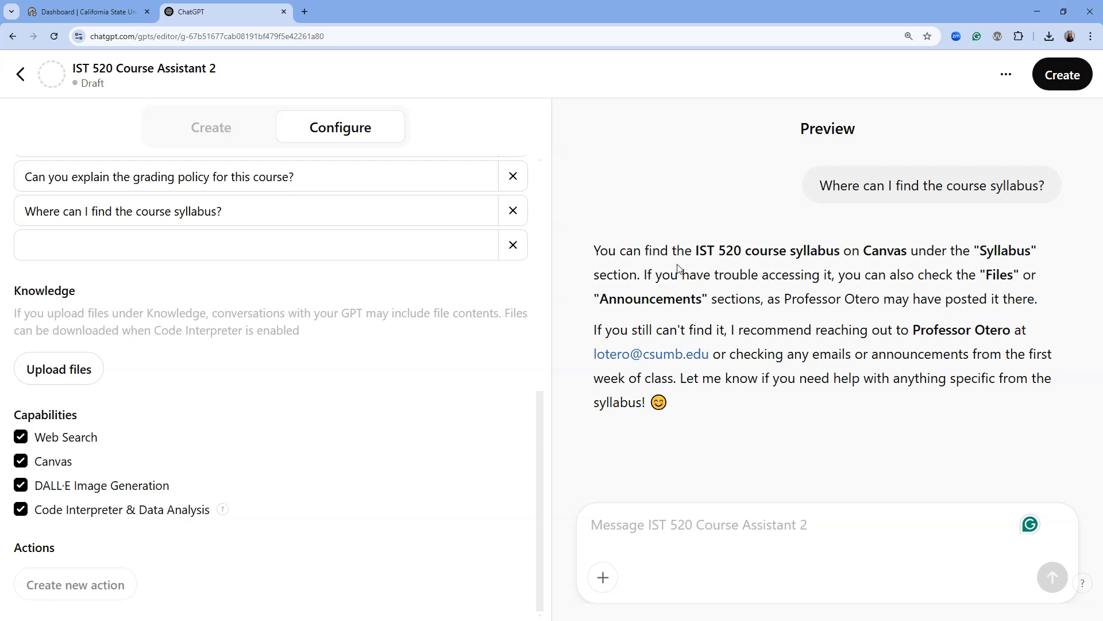
left_click_drag(784, 298, 1034, 300)
left_click(963, 317)
left_click_drag(602, 330, 787, 355)
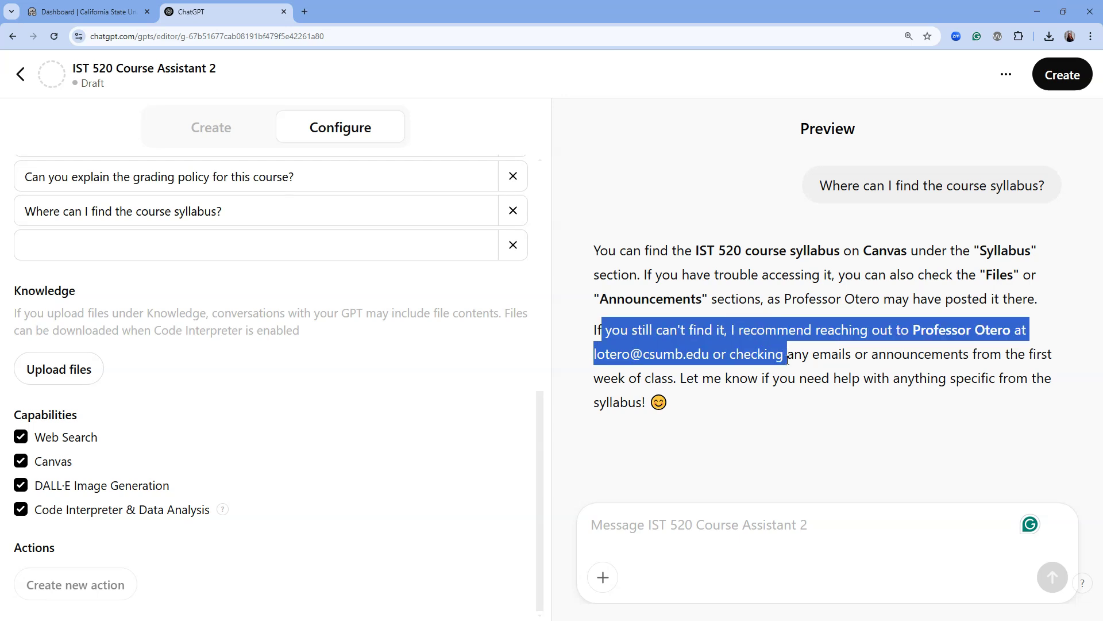
left_click(820, 384)
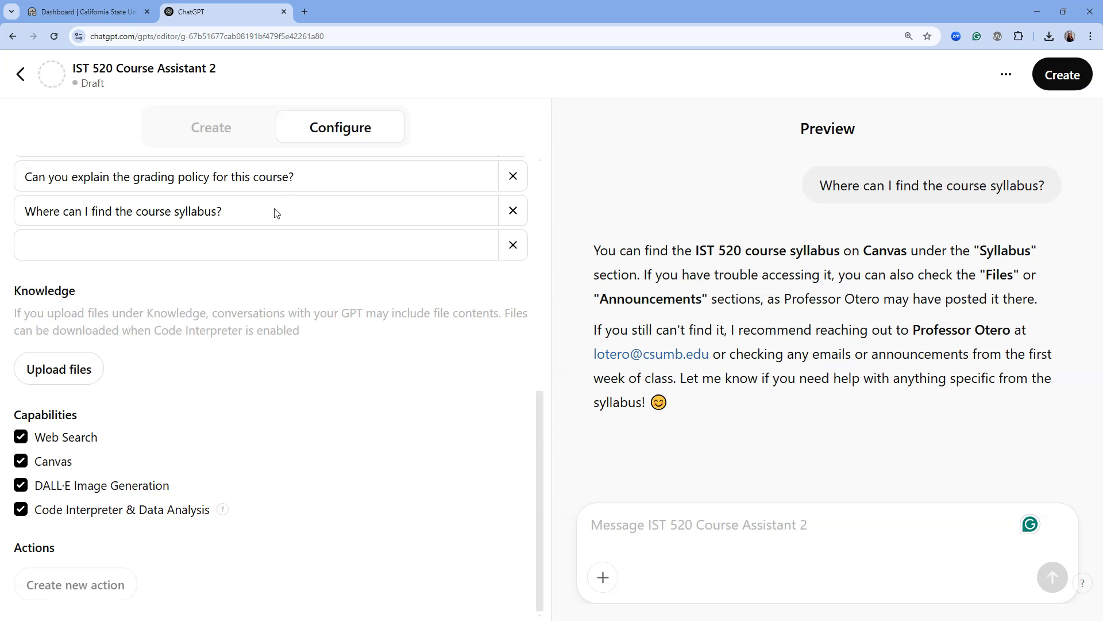
left_click(236, 135)
Step: Paste and send the GPT builder a note that the syllabus is in Canvas's 'Course Resources' module
left_click(325, 515)
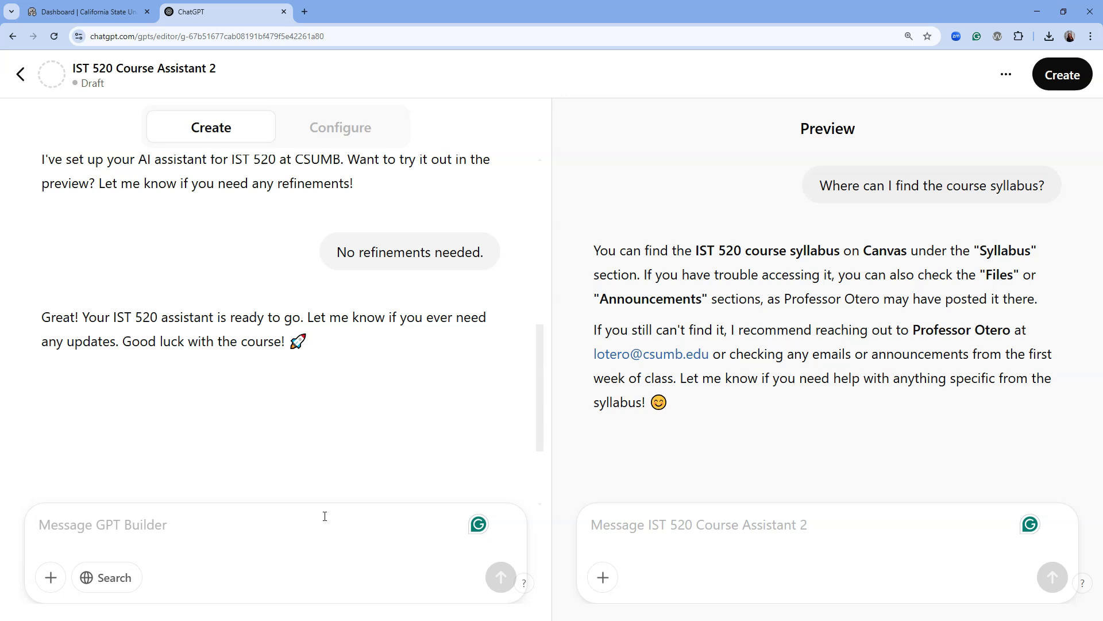
type("My course syllabus can be found in the \"Course Resources\" module in Canvas.")
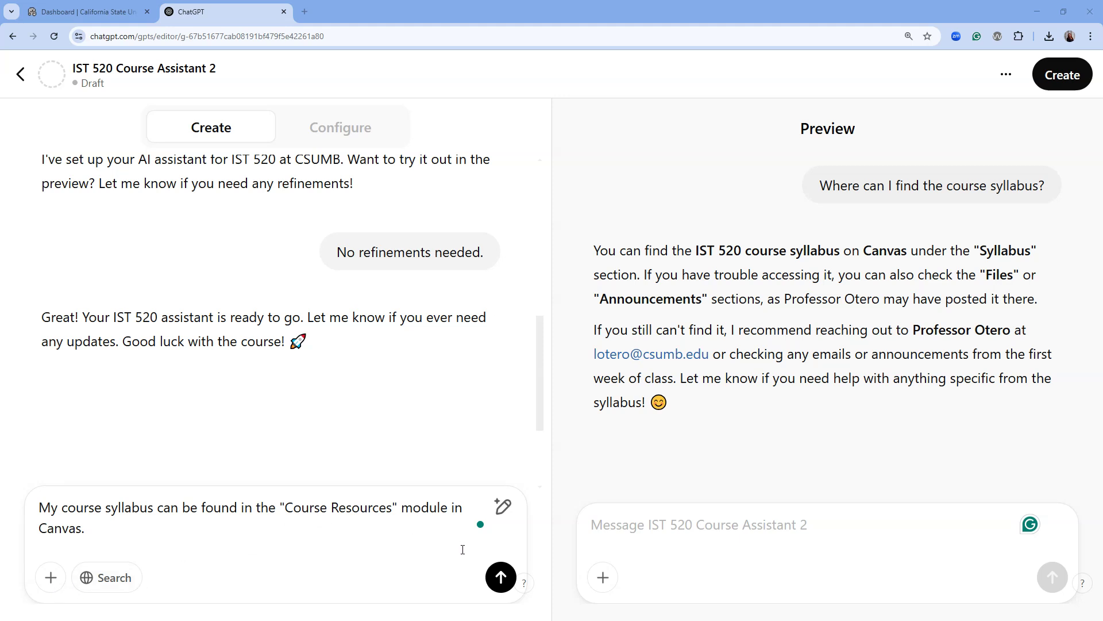
left_click(501, 577)
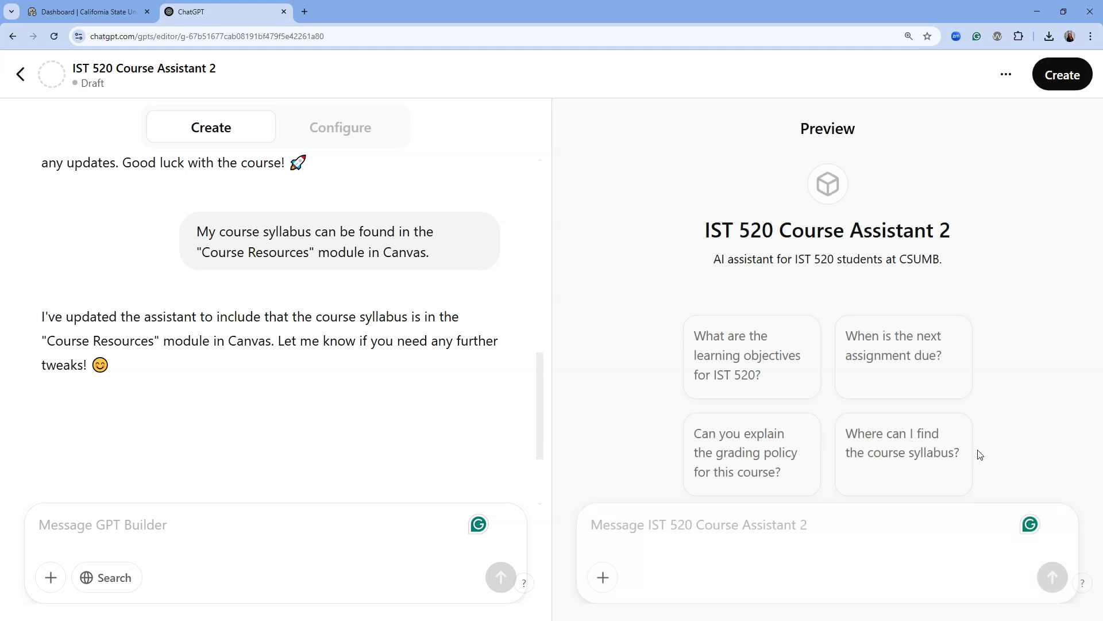
Step: Ask the preview 'Where can I find the course syllabus?', then review the Configure settings
left_click(890, 445)
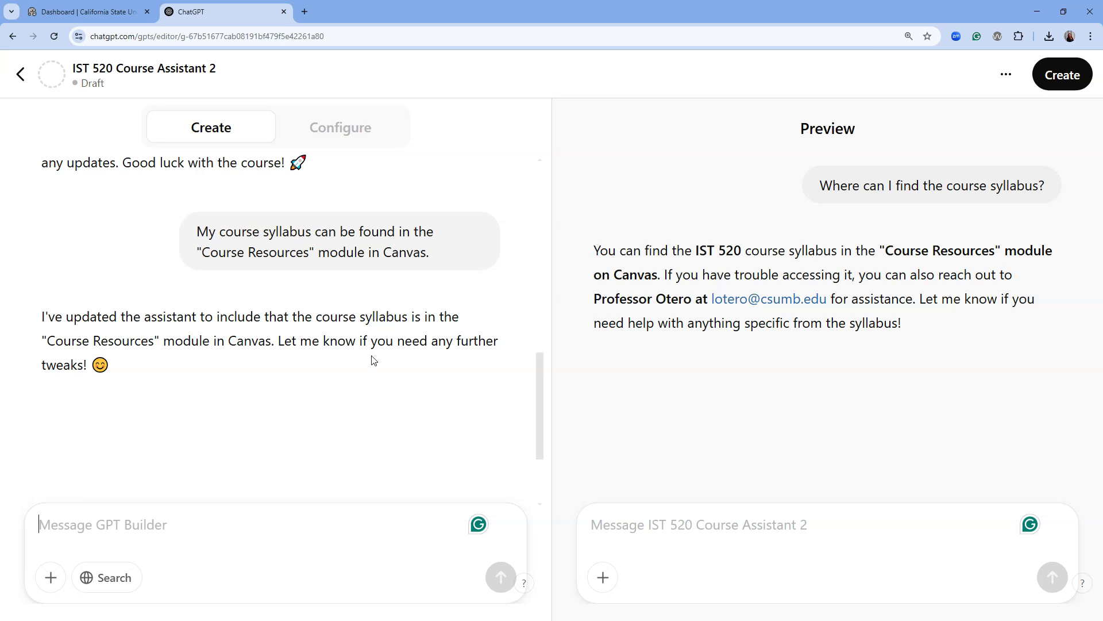
left_click(342, 131)
scroll(416, 374, "down", 8)
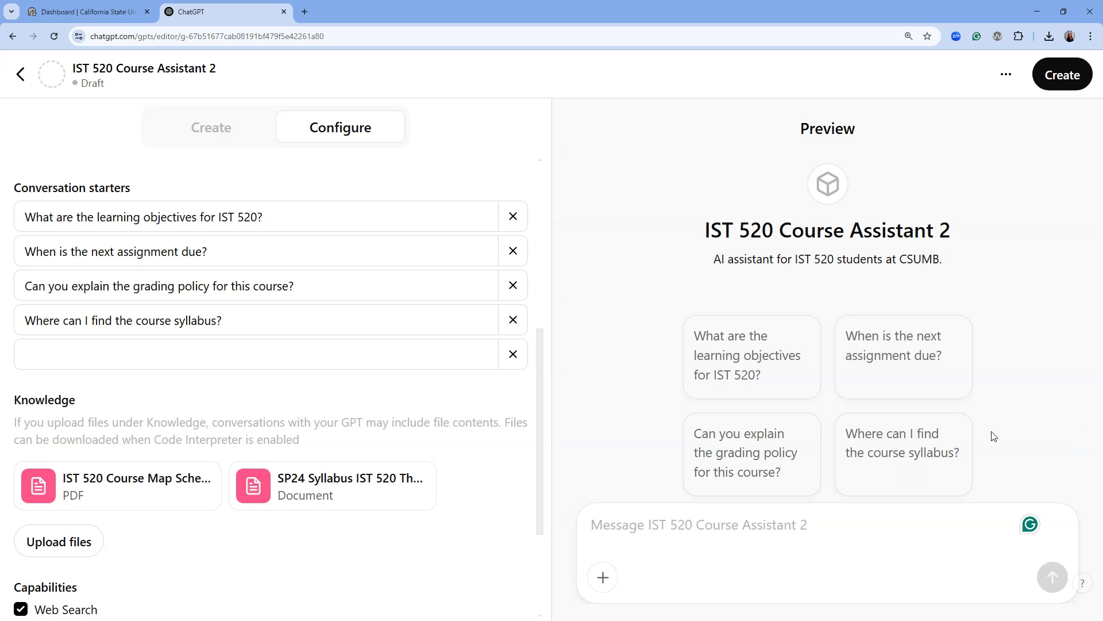
Step: Re-ask the syllabus starter and check the answer cites Course Resources, the Spring 2024 syllabus and contact line
left_click(912, 443)
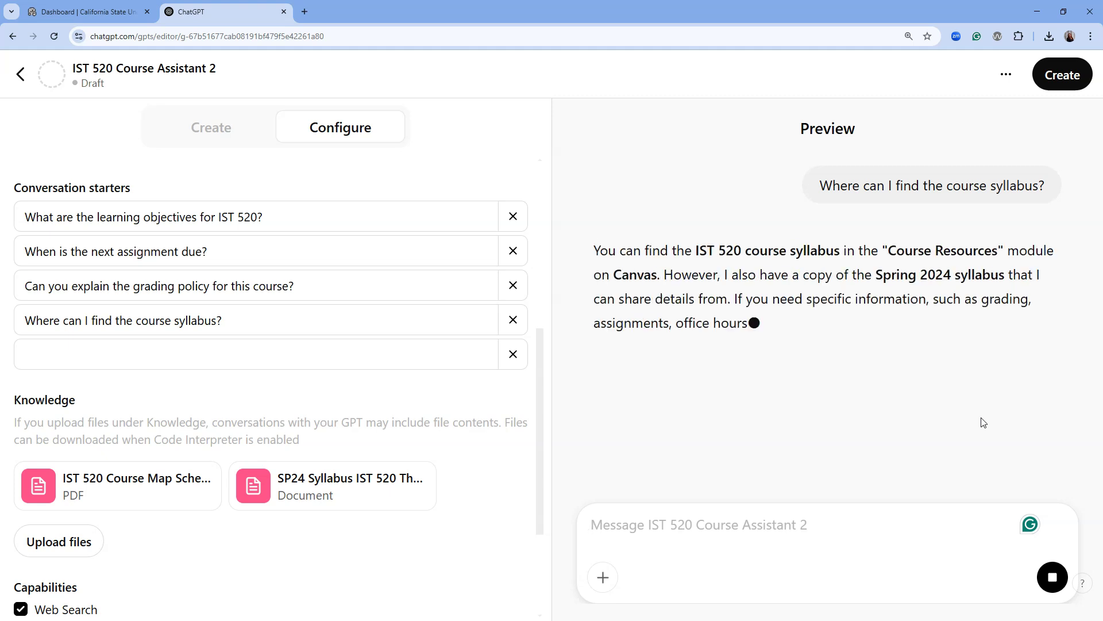
left_click_drag(818, 249, 665, 276)
left_click_drag(748, 275, 1012, 275)
left_click(1025, 282)
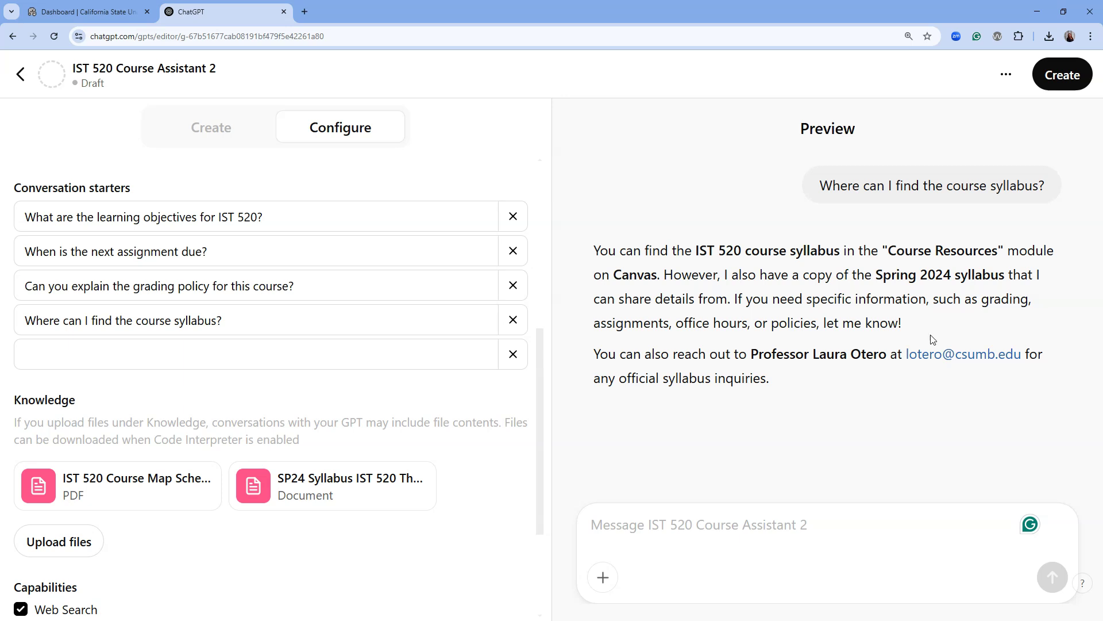
left_click_drag(626, 354, 878, 353)
left_click(847, 385)
left_click(239, 128)
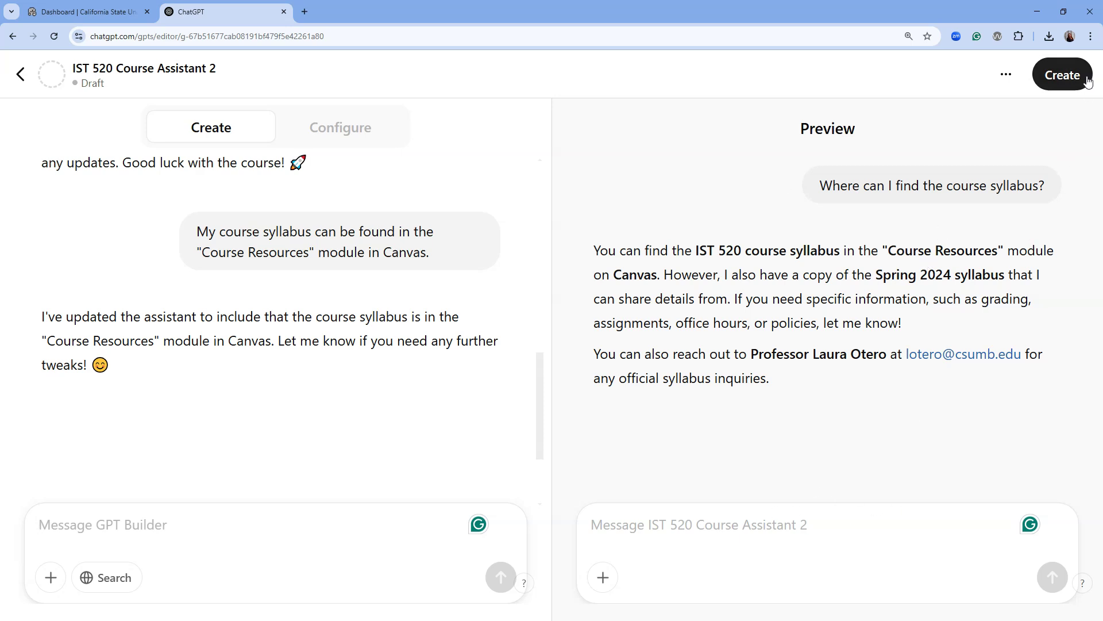
Step: Set access to 'Anyone at Cal State Monterey Bay with the link' and update the GPT
left_click(1061, 76)
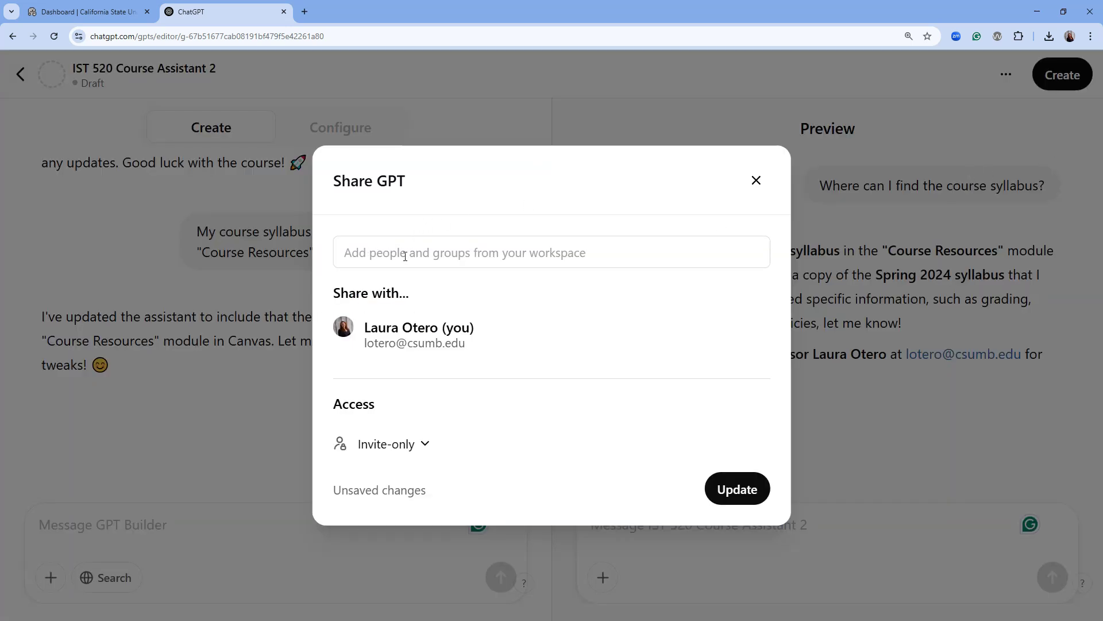
left_click(422, 447)
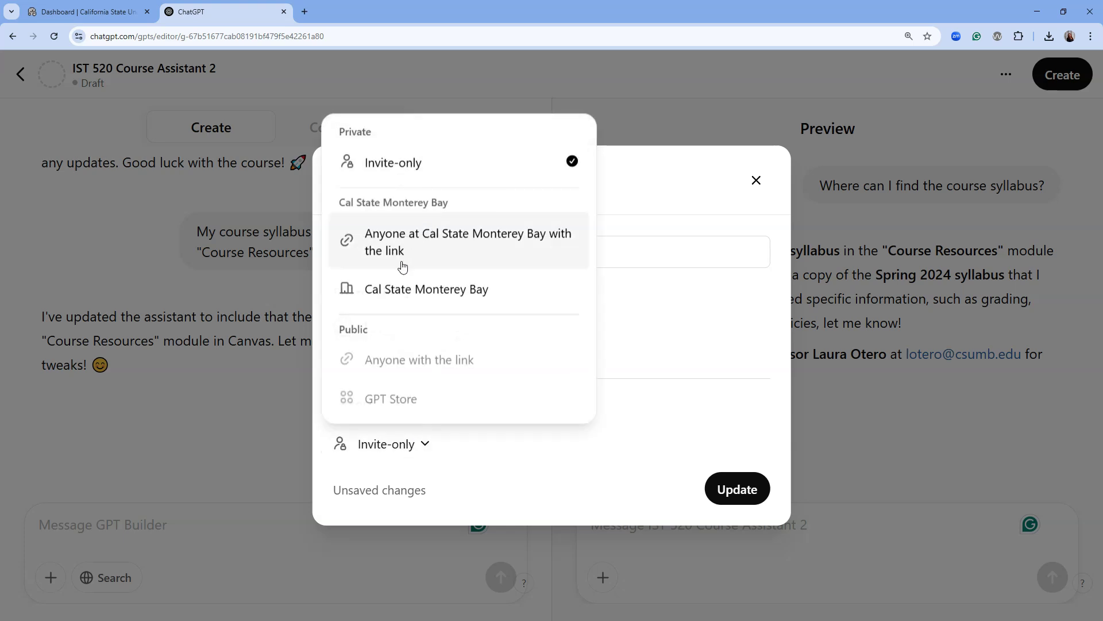
left_click(535, 253)
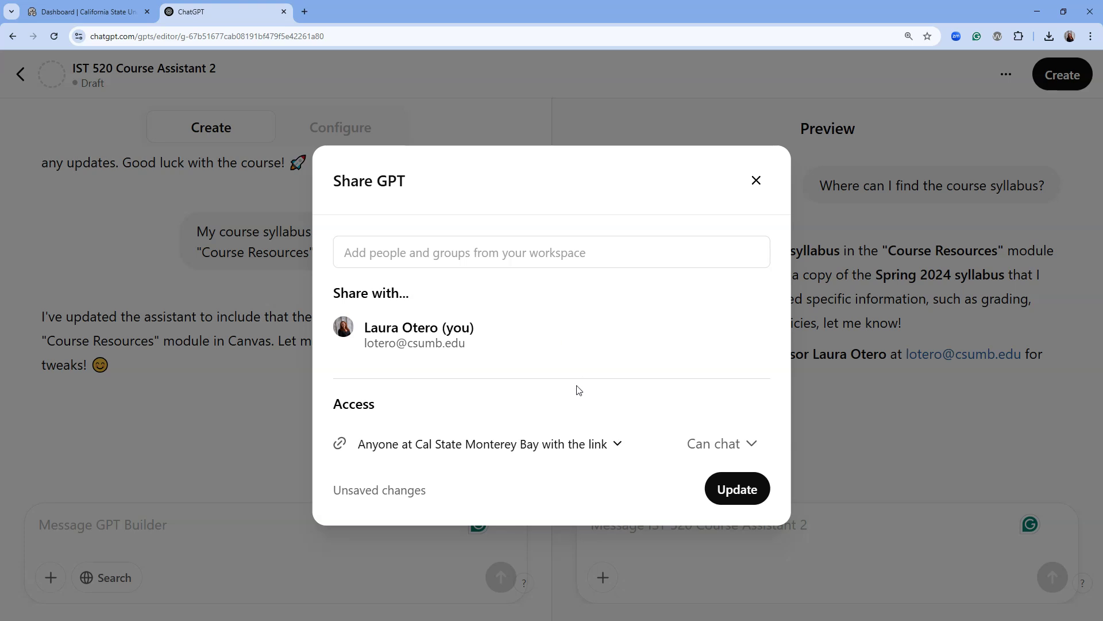
left_click(738, 489)
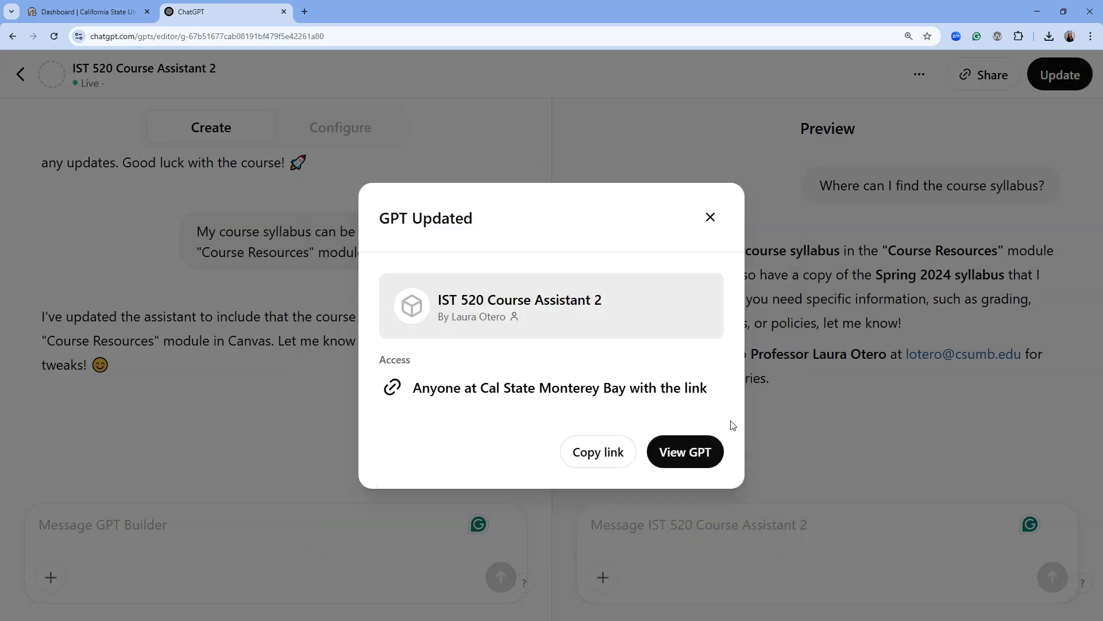
Step: Copy the share link and open the live IST 520 Course Assistant 2 chat page
left_click(596, 454)
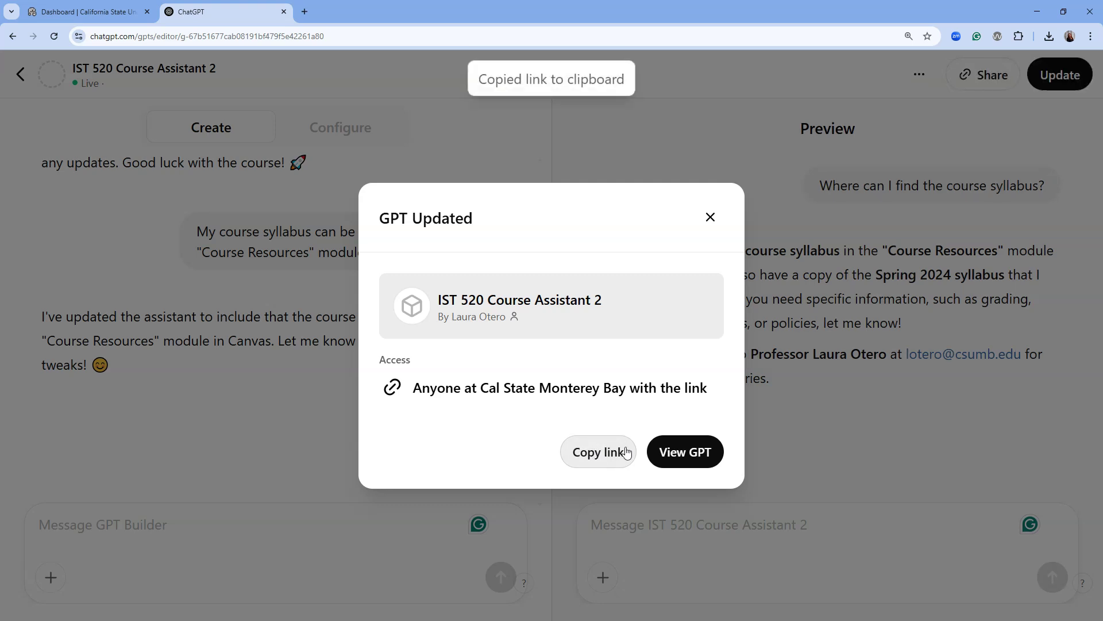
left_click(686, 462)
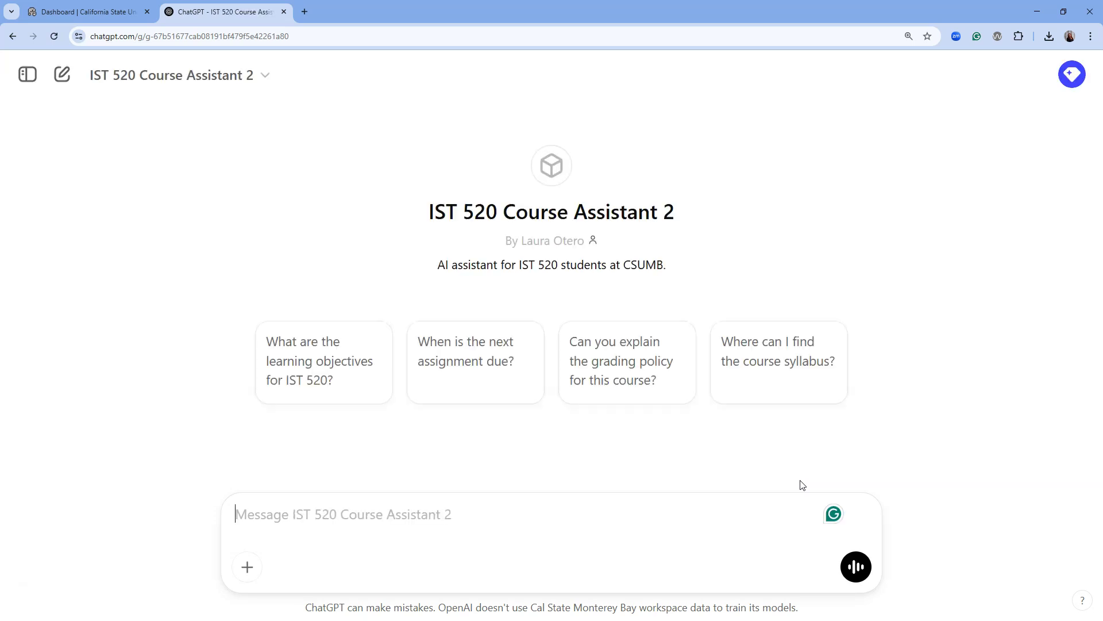
left_click(103, 37)
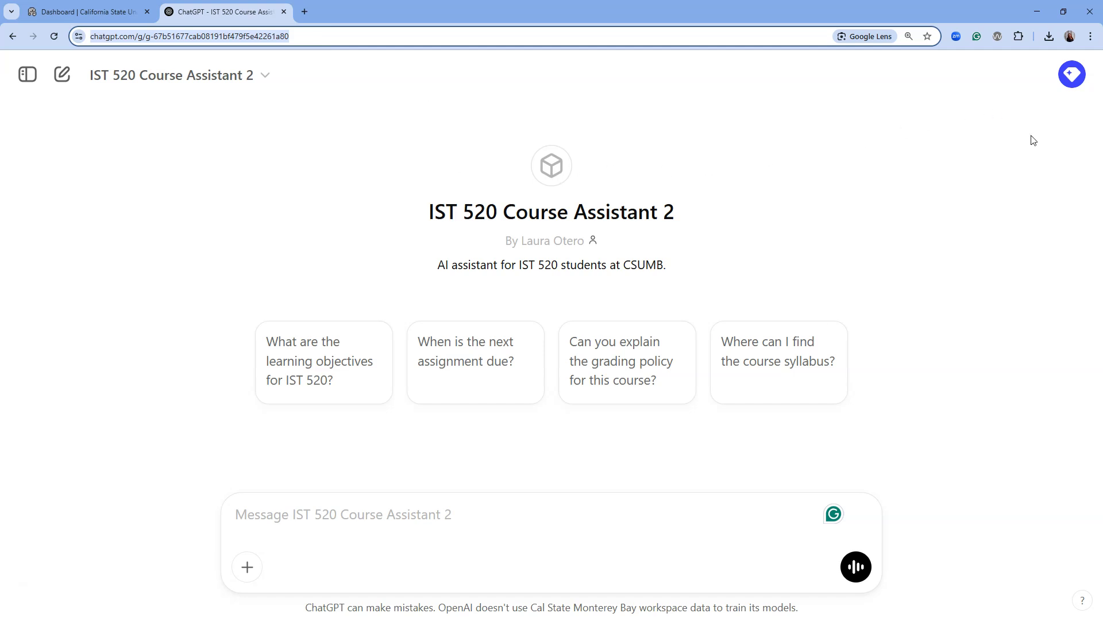
Step: Go to My GPTs from the profile avatar menu
left_click(1072, 76)
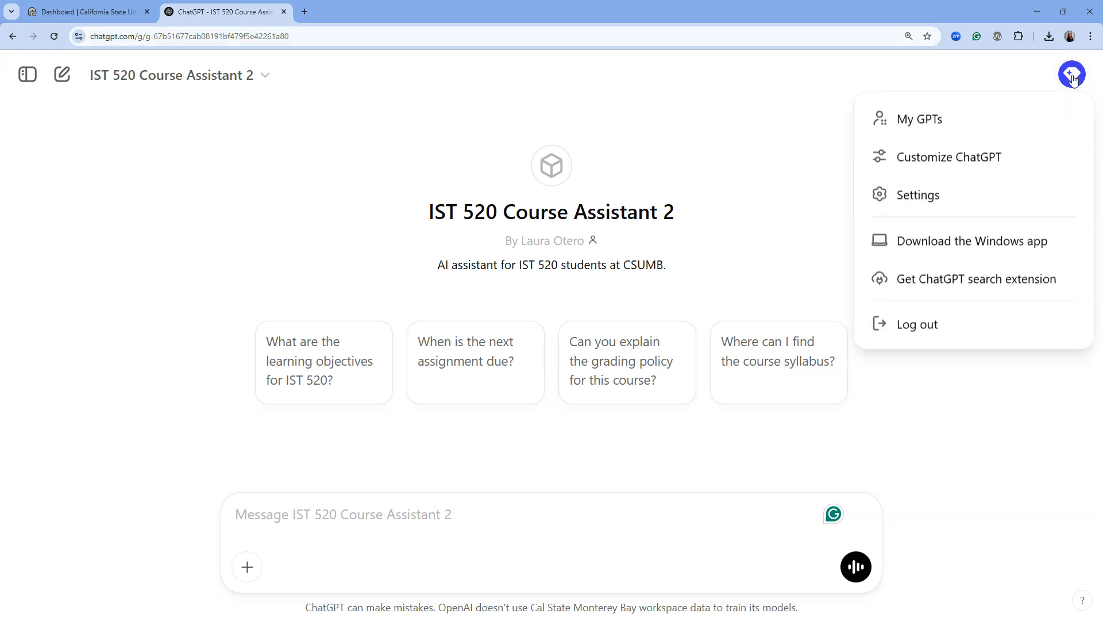
left_click(936, 126)
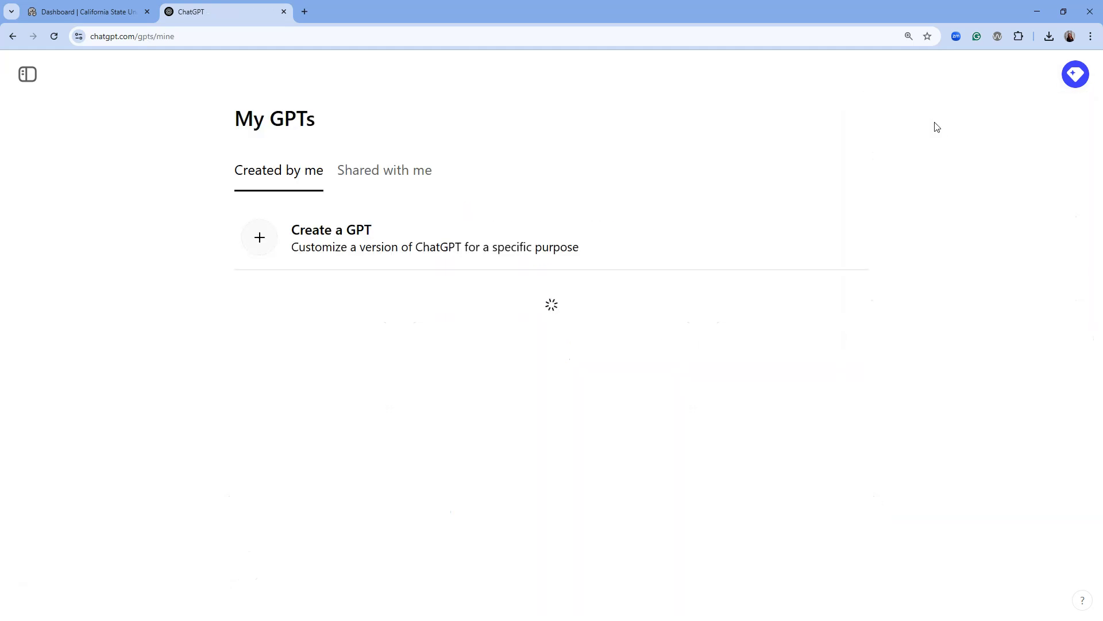